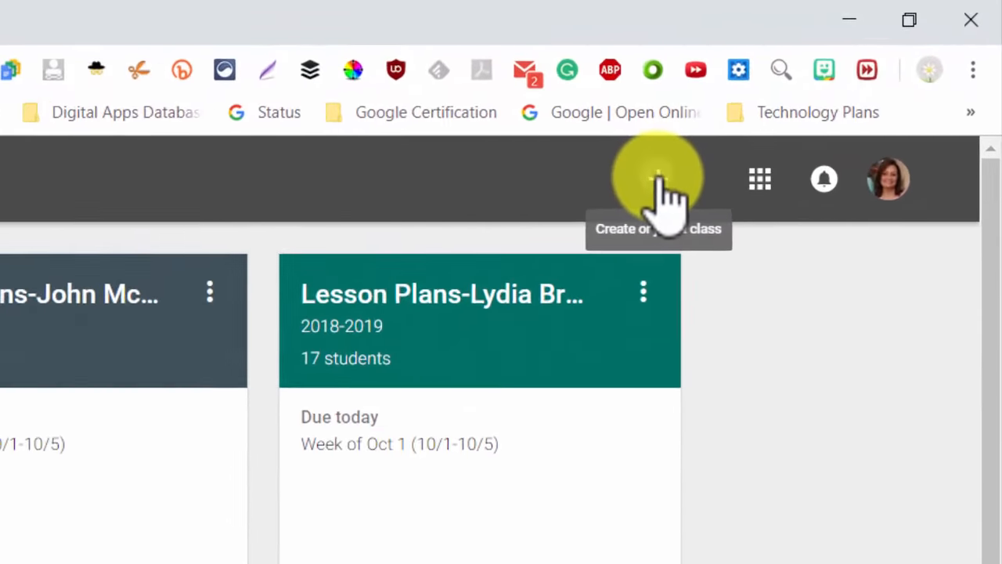
Begin creating a new class from the + menu's Create class option.
click(834, 87)
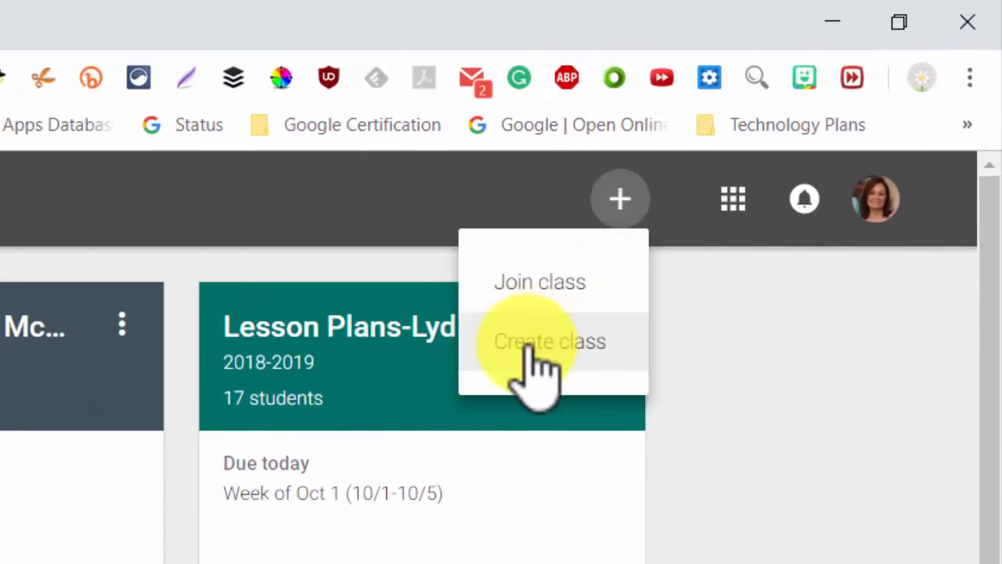
click(533, 345)
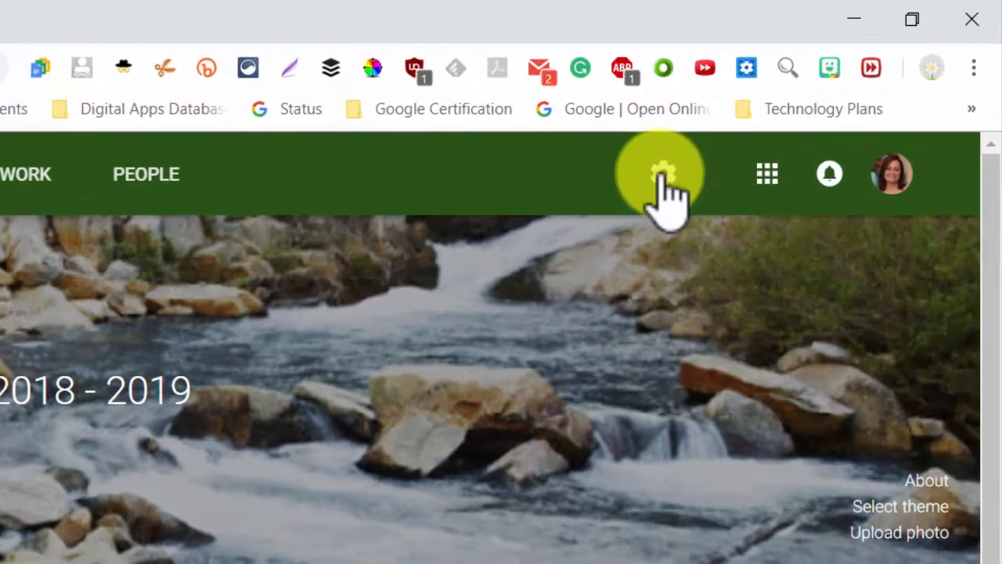
Open the 2nd Harris Class settings and make its name, section, room and subject editable.
click(662, 177)
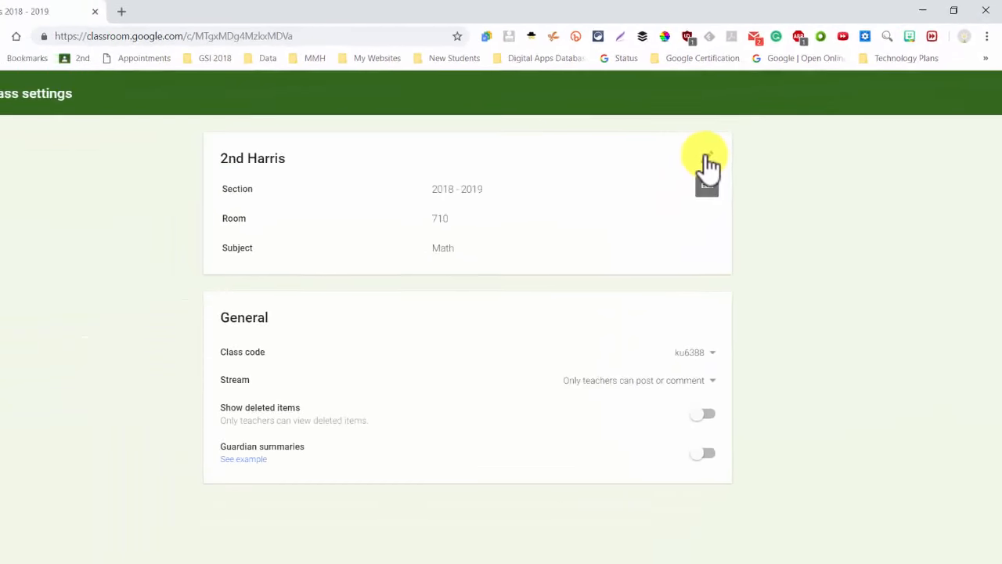
click(725, 154)
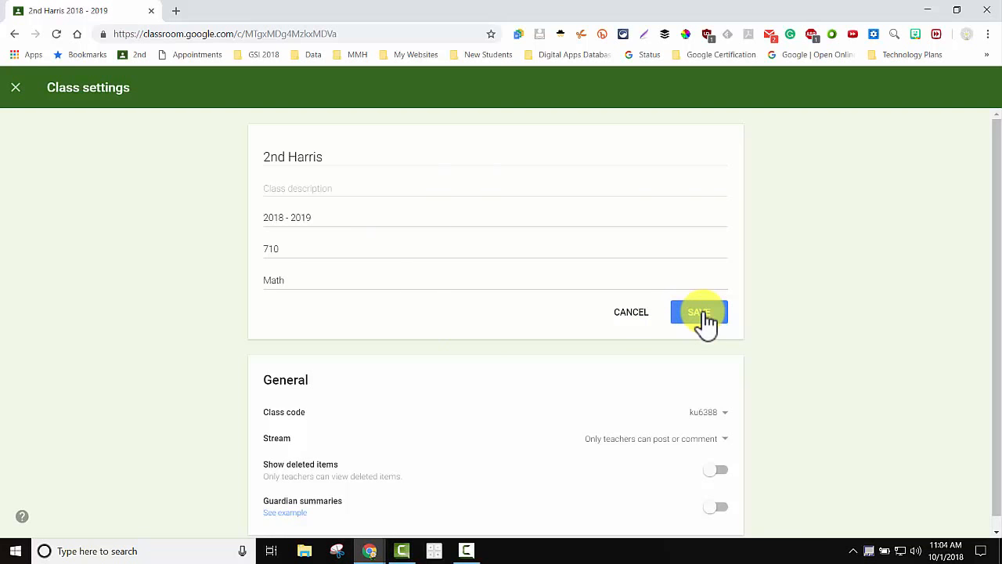
scroll(626, 345, down, 1)
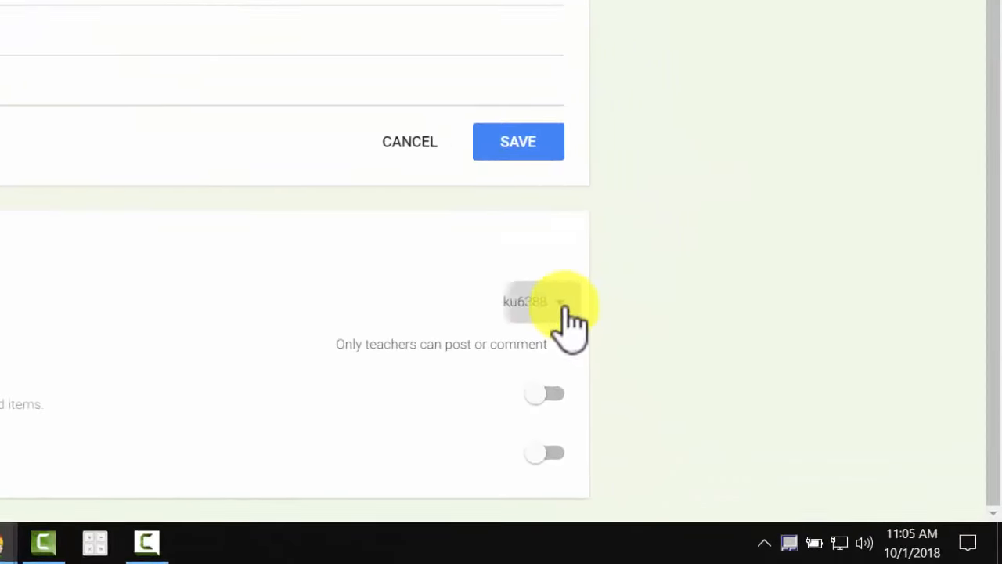
Show the class code full screen, reset it, and check who can post to the stream.
click(724, 400)
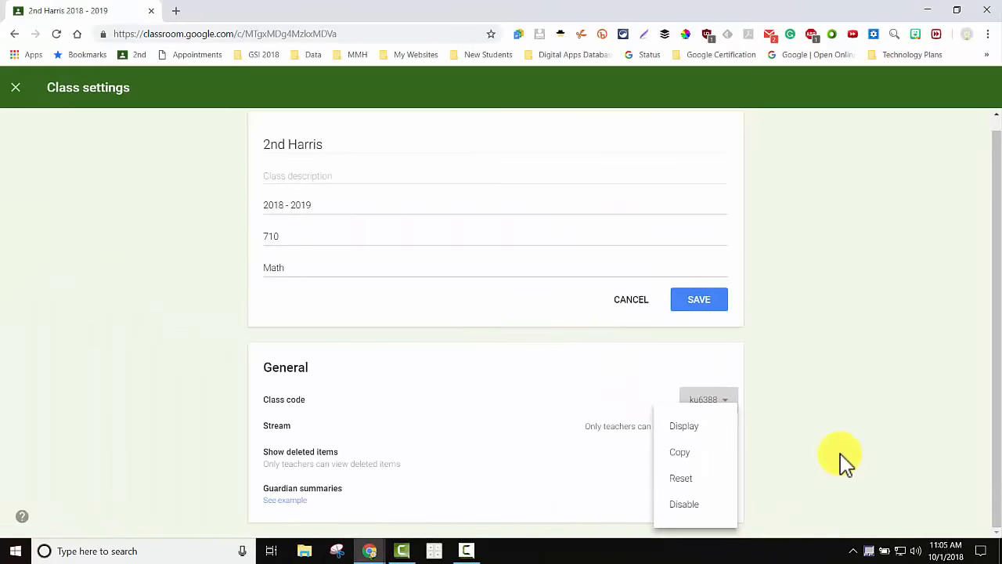
click(464, 261)
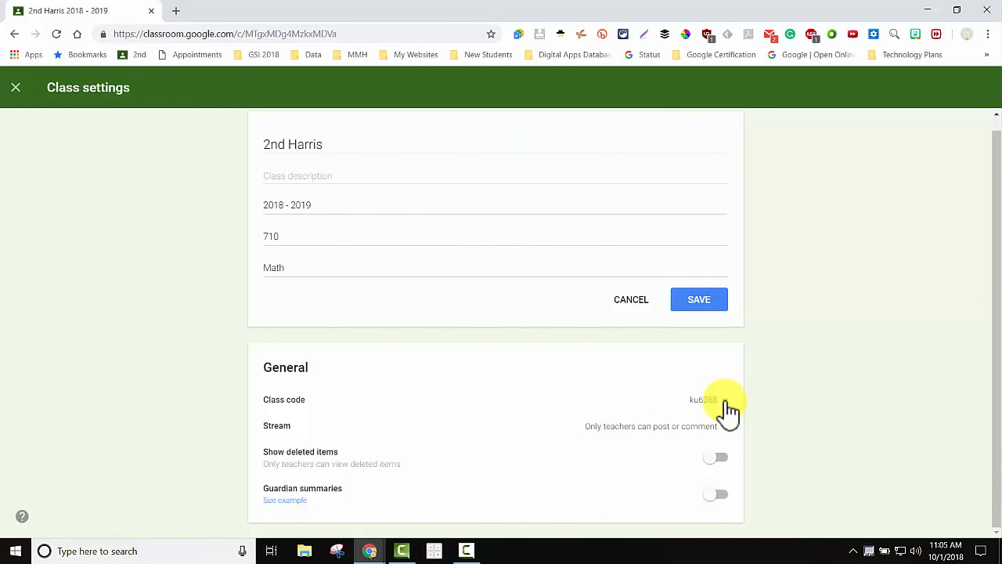
click(725, 403)
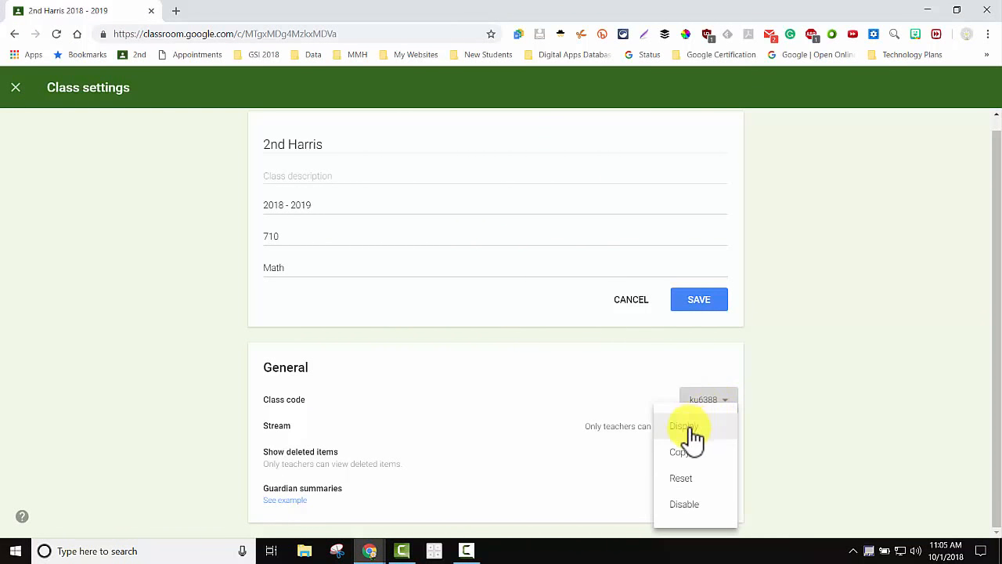
click(689, 429)
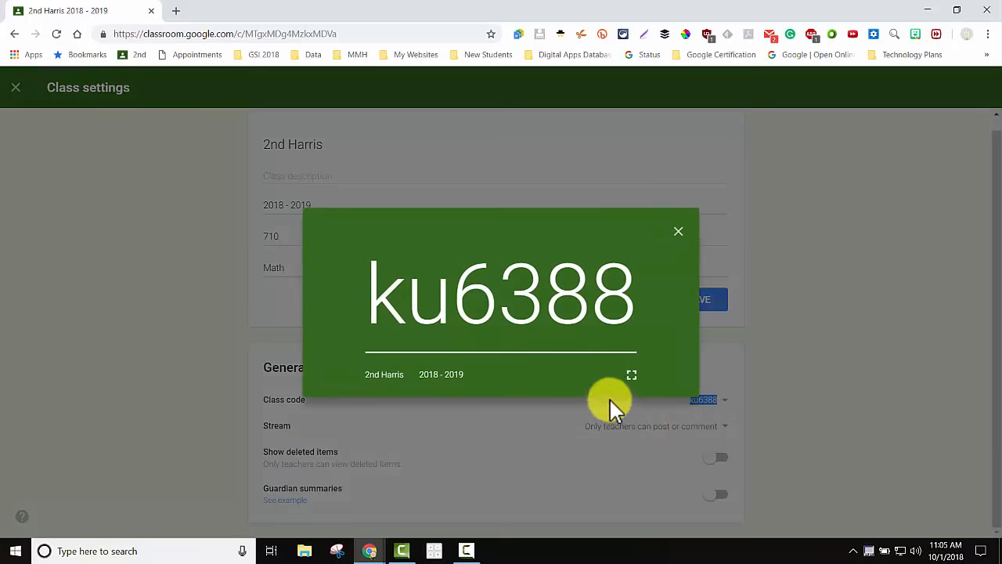
click(632, 381)
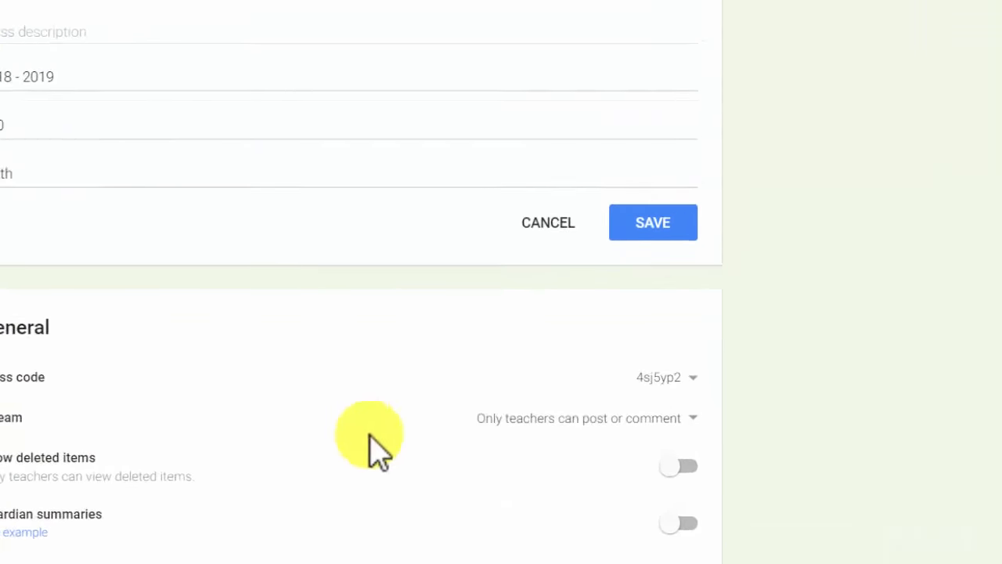
click(708, 425)
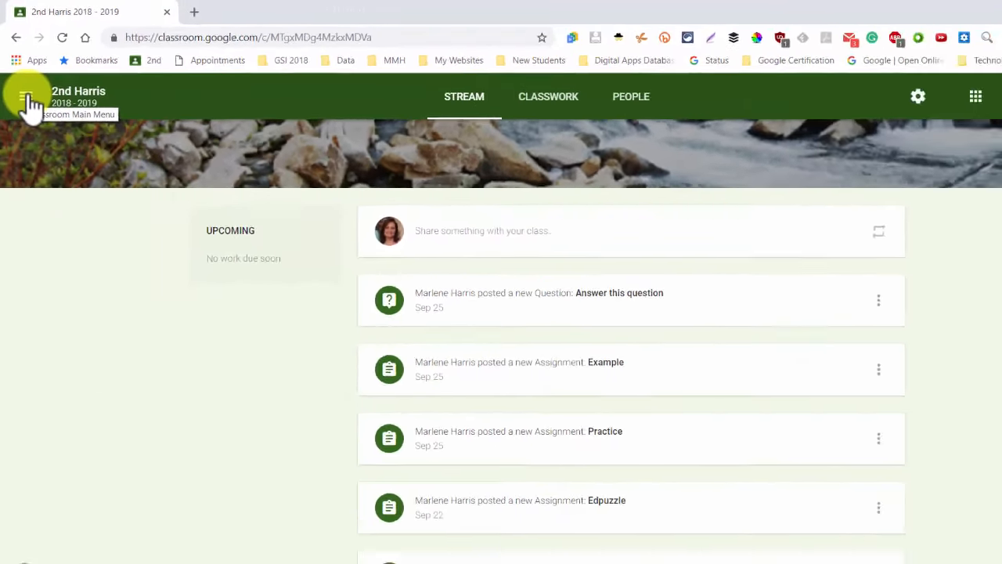
Go to the overall Classroom Settings page from the main menu drawer.
click(43, 165)
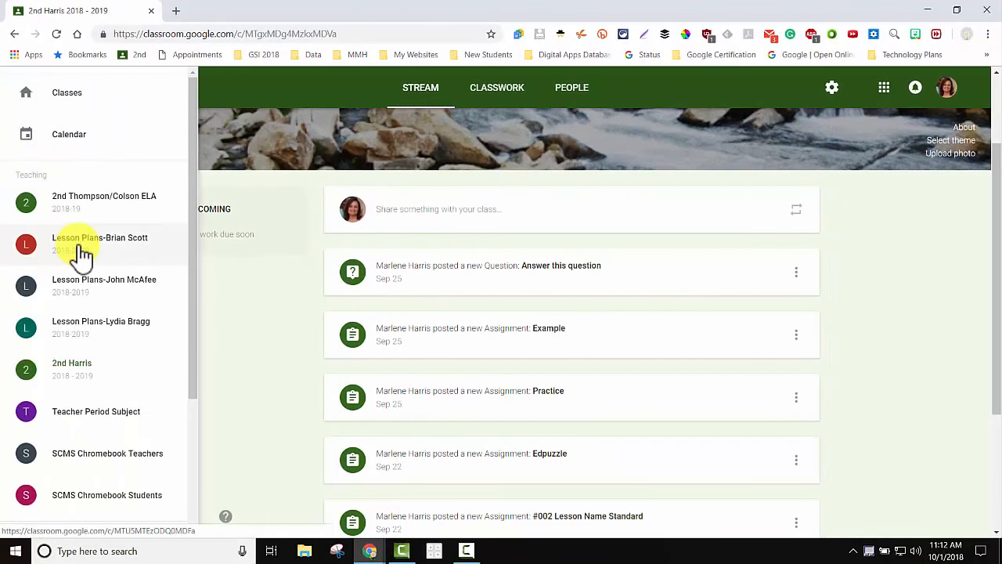
scroll(61, 287, down, 4)
scroll(48, 415, down, 2)
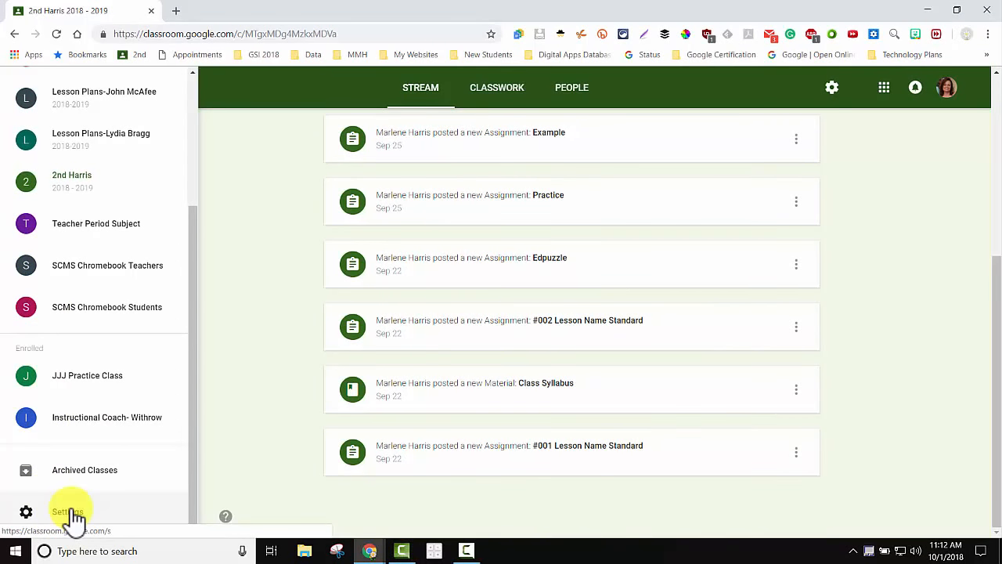
click(70, 513)
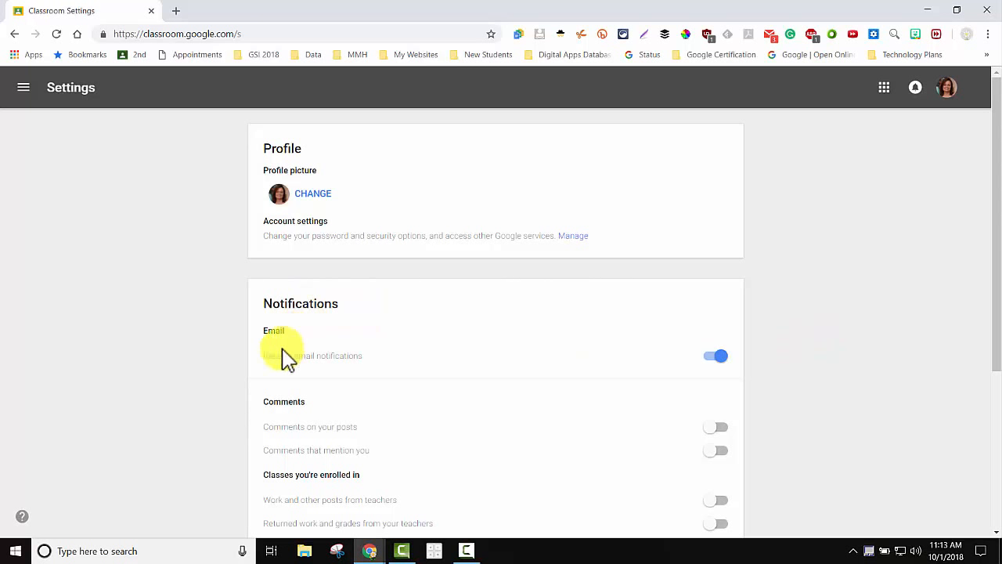
Toggle Receive email notifications off and back on, leaving it on.
click(713, 357)
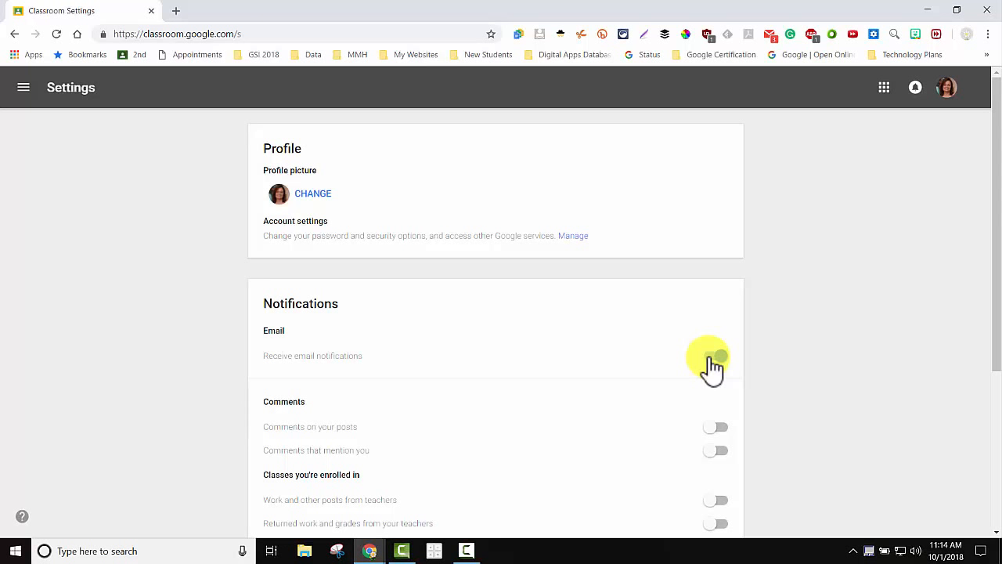
click(713, 359)
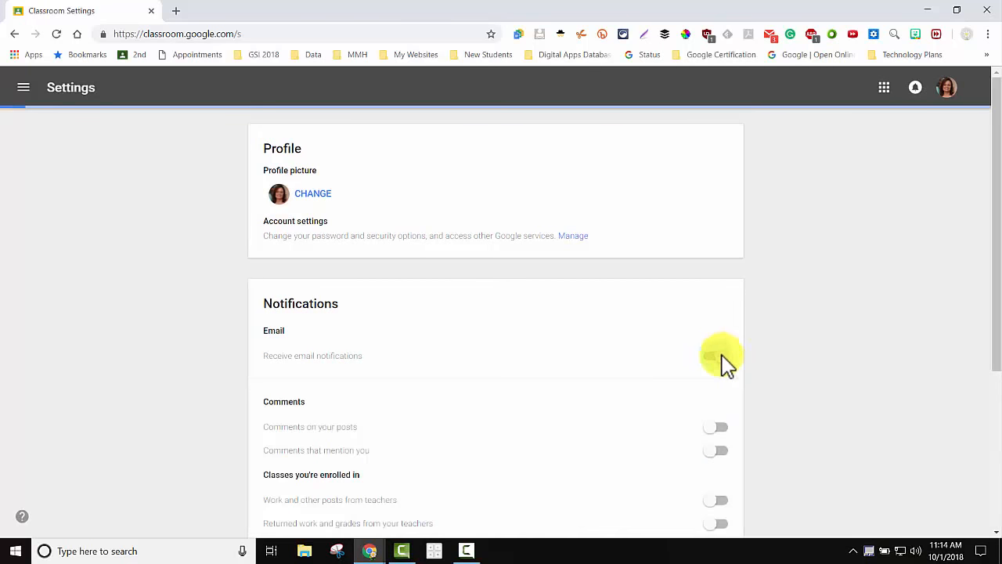
click(711, 360)
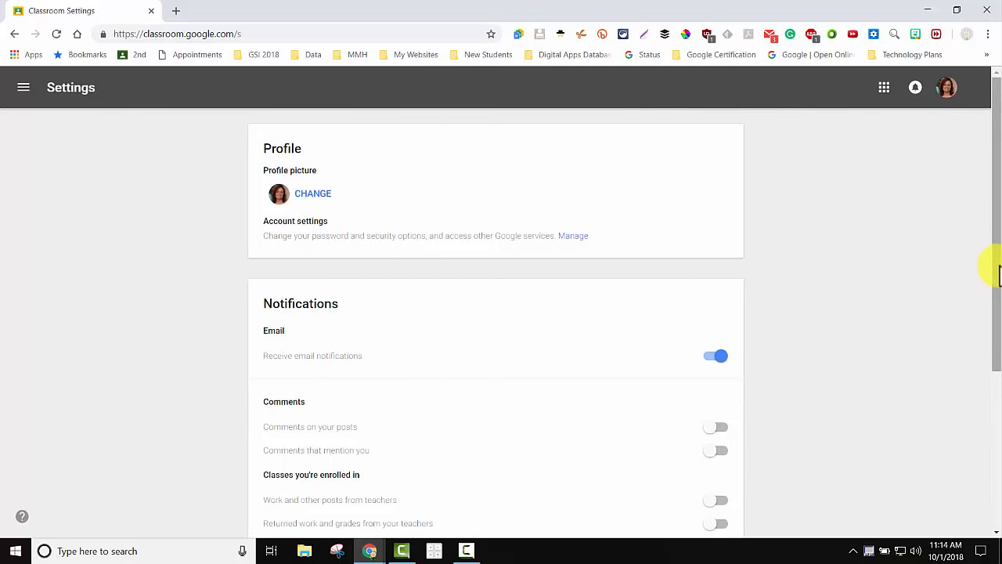
Expand Class notifications and switch on per-class notifications, including SCMS Chromebook Students.
drag(994, 264, 986, 418)
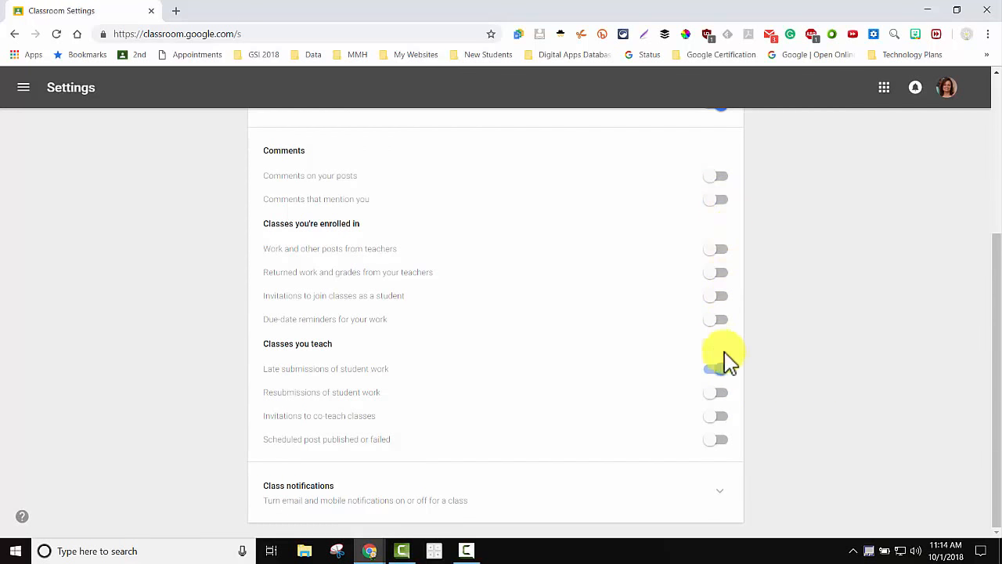
click(721, 495)
scroll(724, 503, down, 3)
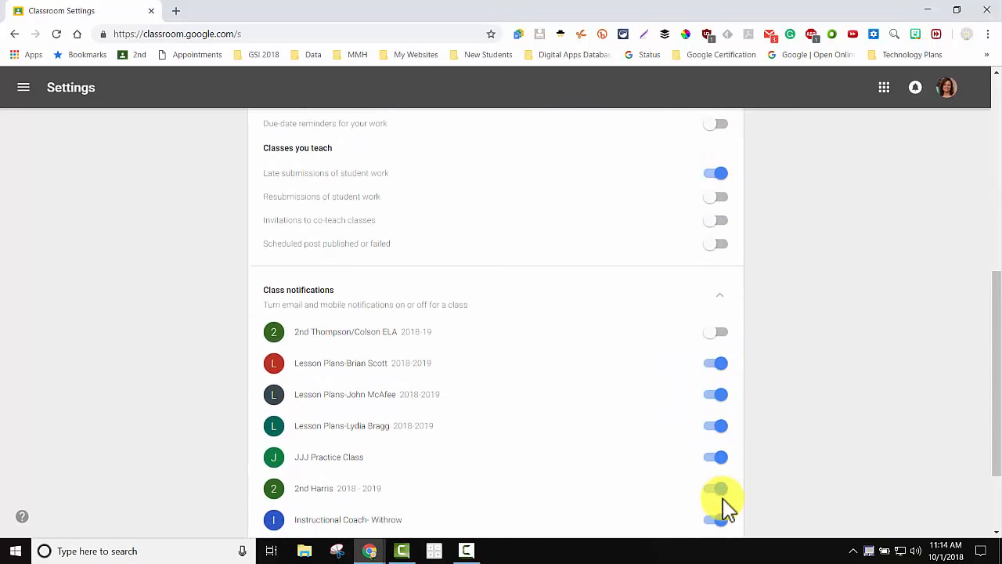
scroll(724, 505, down, 2)
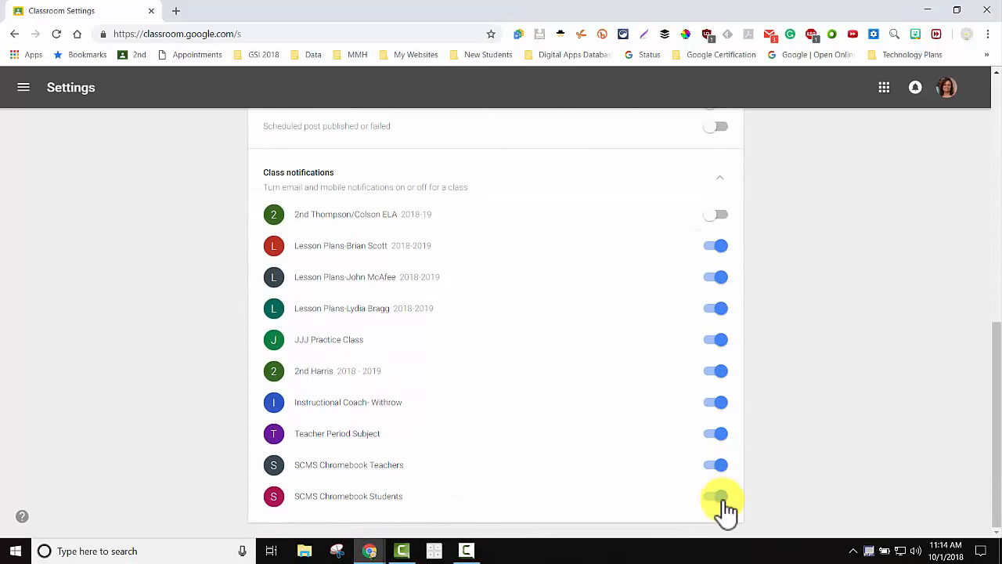
click(720, 497)
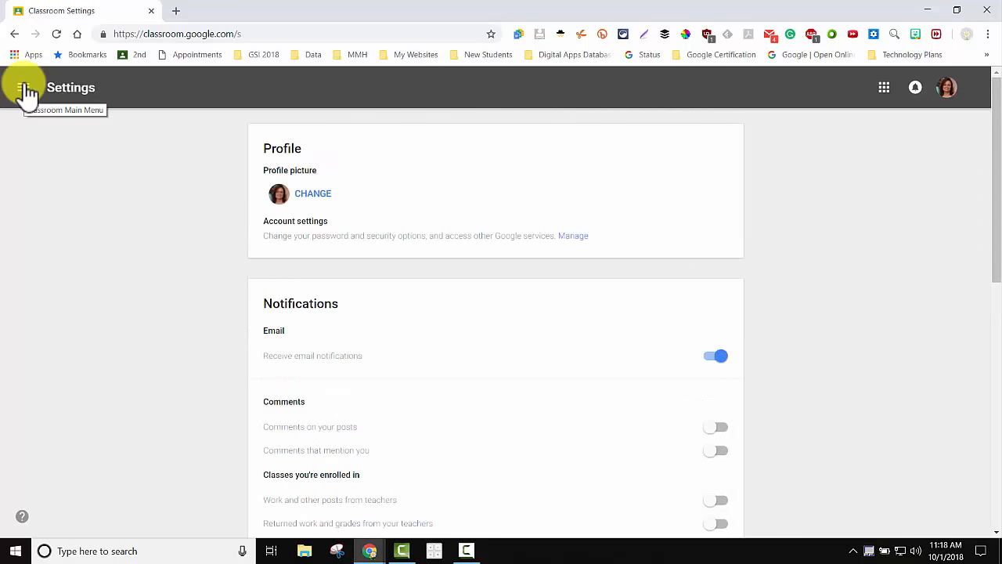
Go back to the Classes page and open the 2nd Harris card's options menu.
click(27, 92)
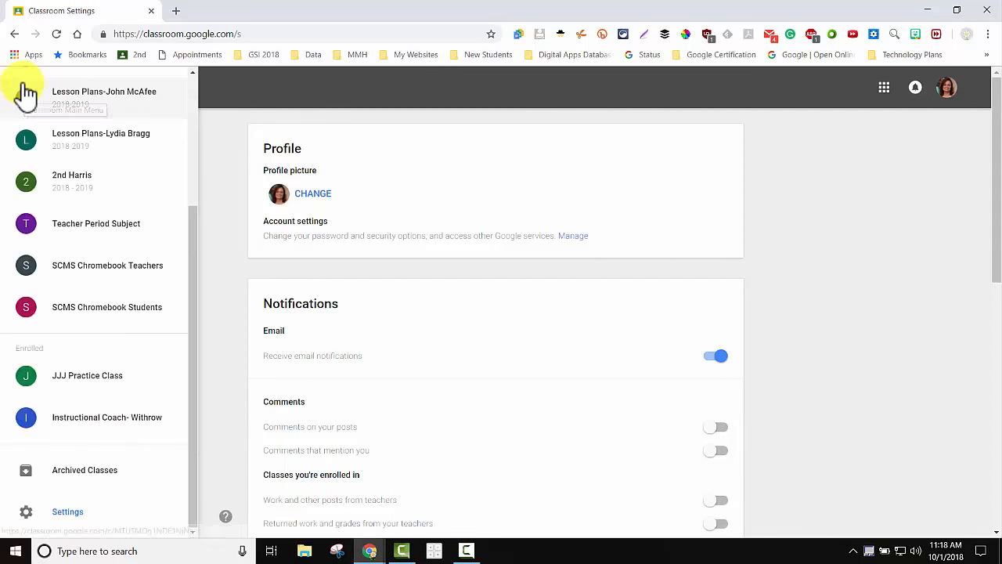
scroll(63, 129, up, 5)
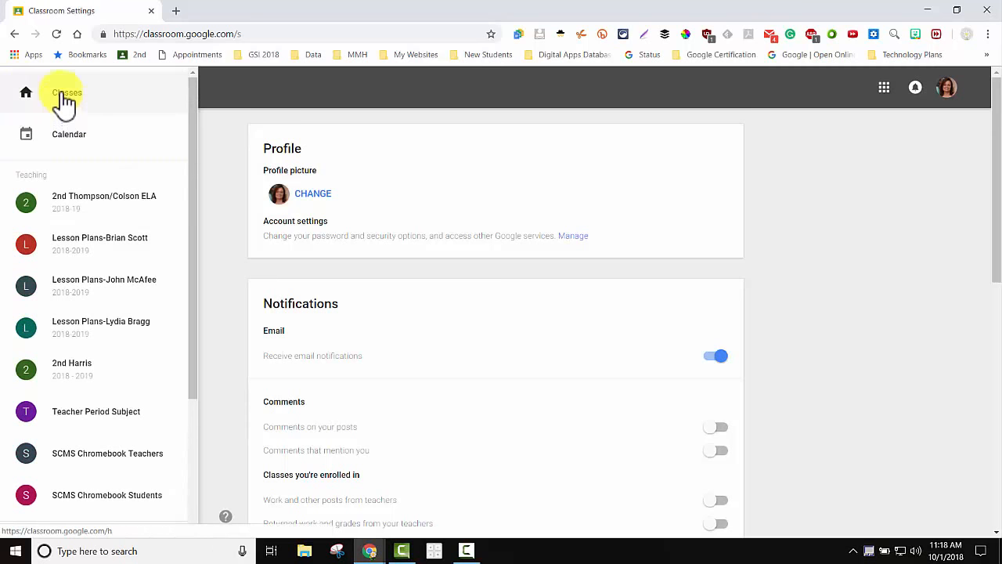
click(62, 98)
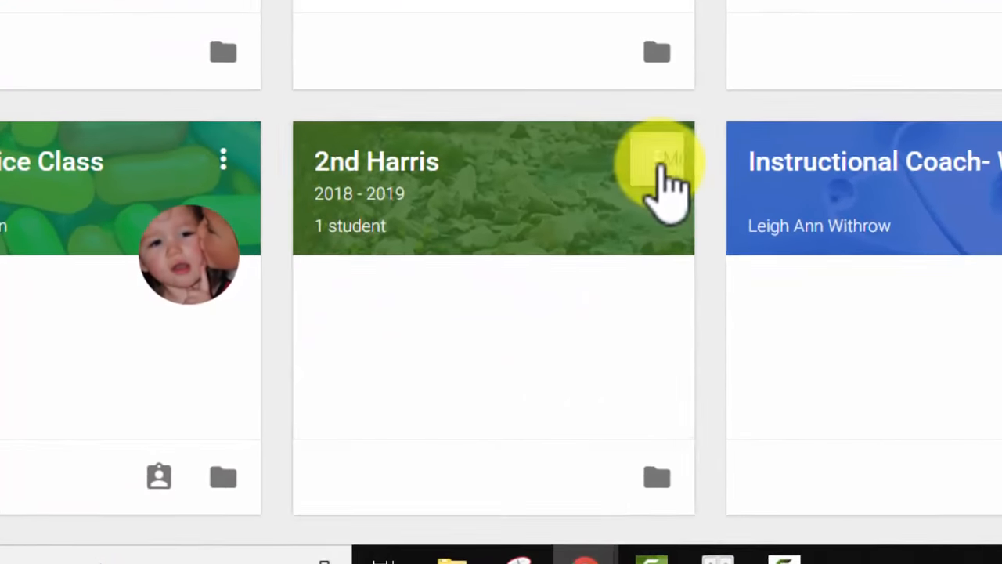
click(540, 249)
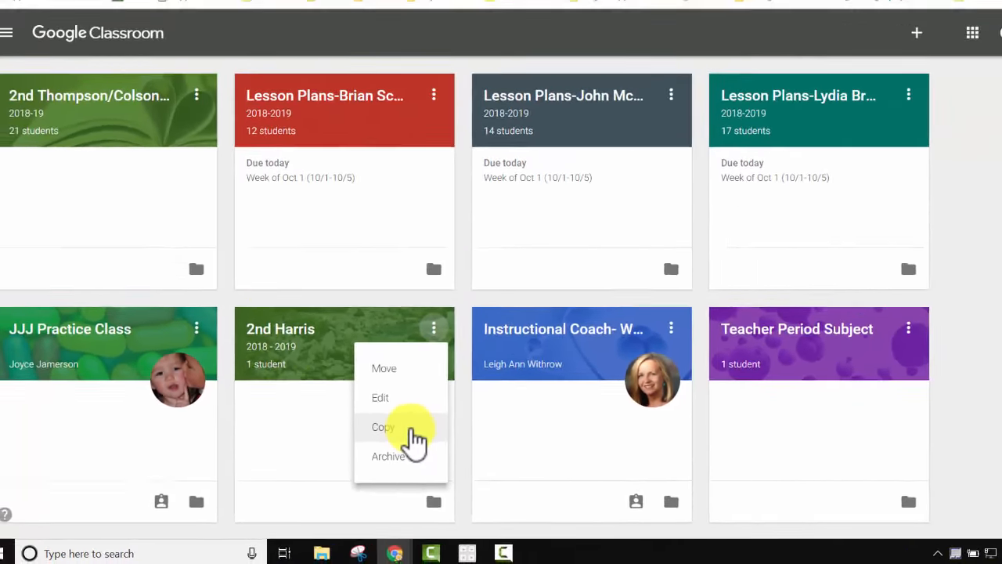
Enter the 2nd Harris class and add the new Classwork page from the help menu.
click(279, 335)
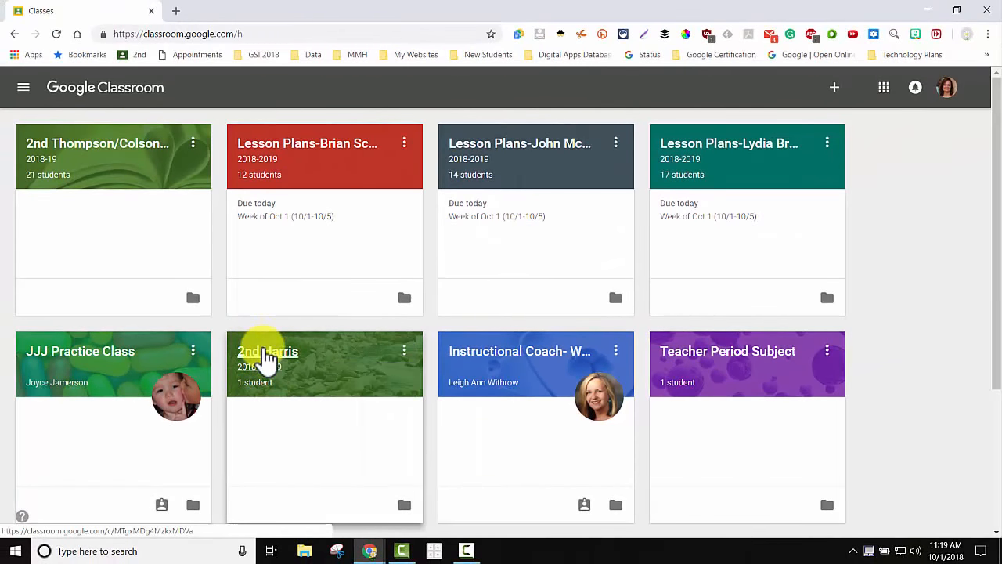
click(266, 356)
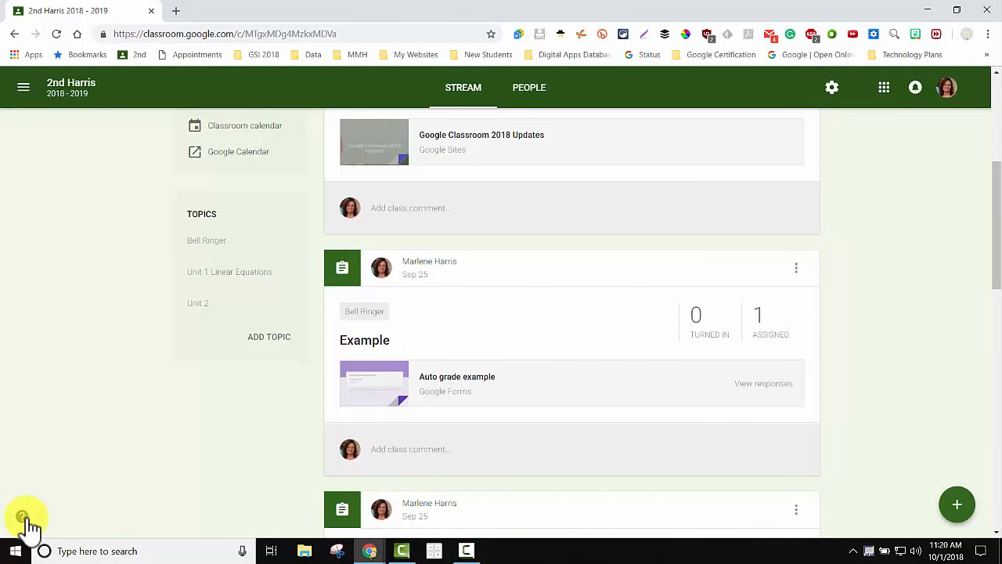
click(23, 519)
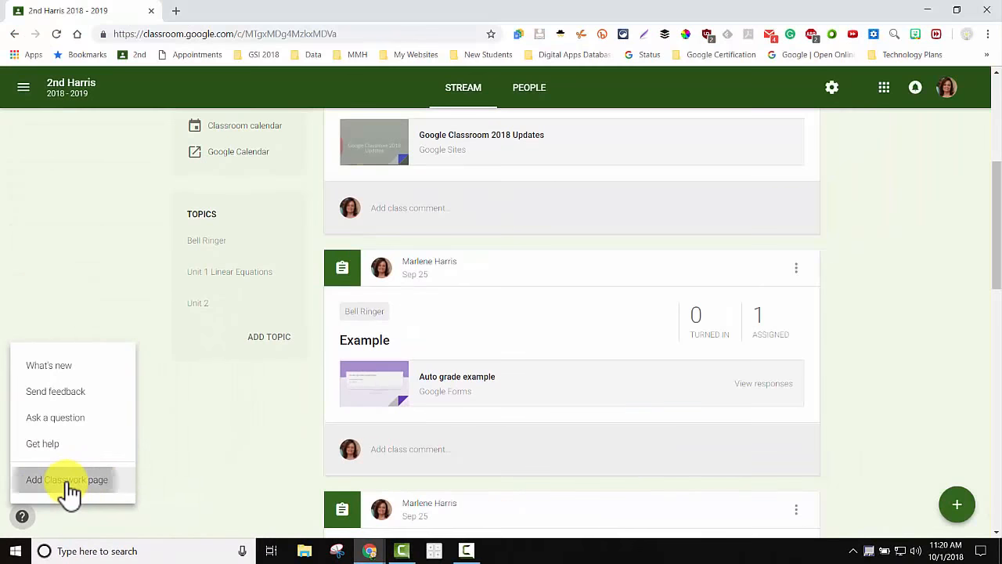
click(149, 380)
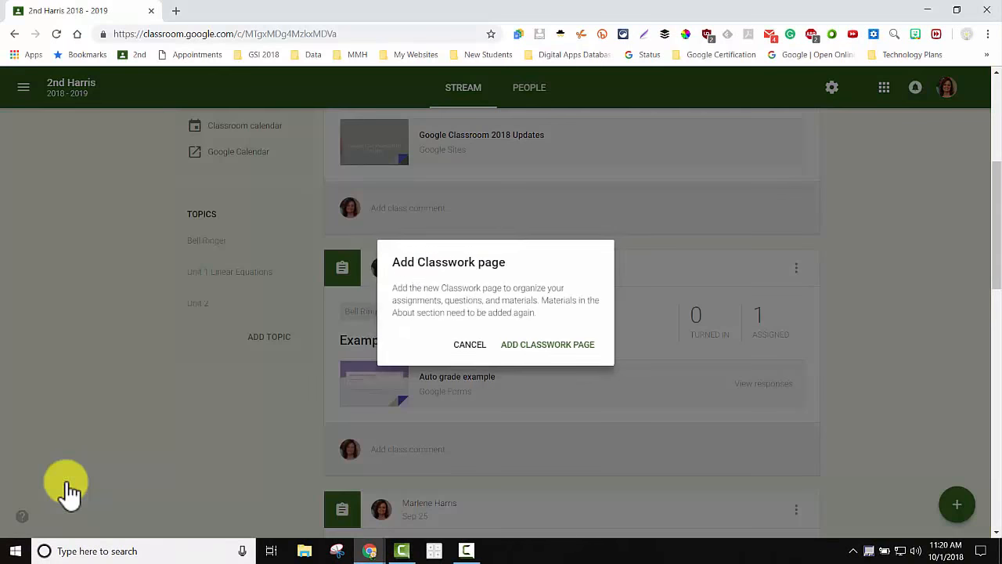
click(548, 344)
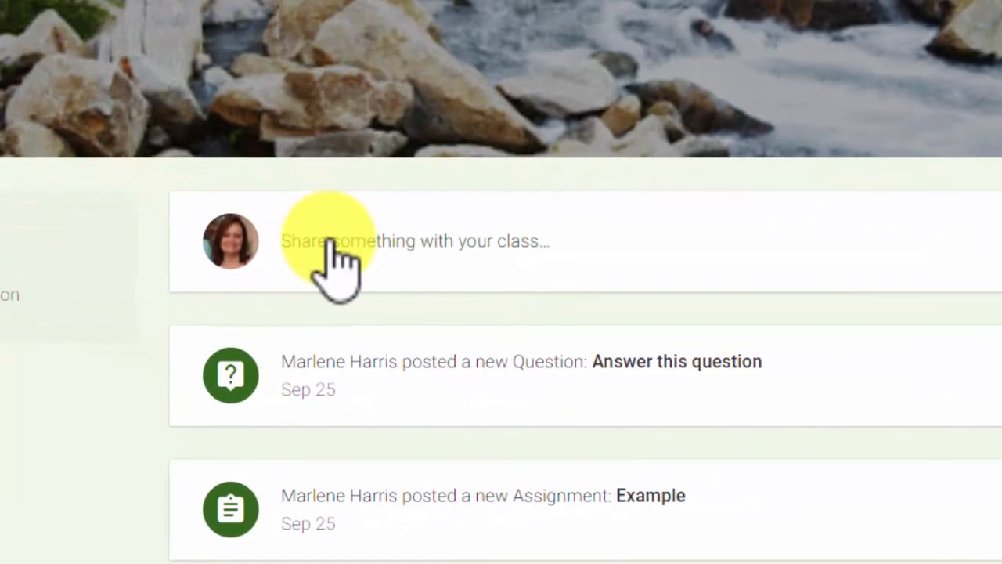
Start a stream post and confirm it targets 2nd Harris and All students.
click(399, 325)
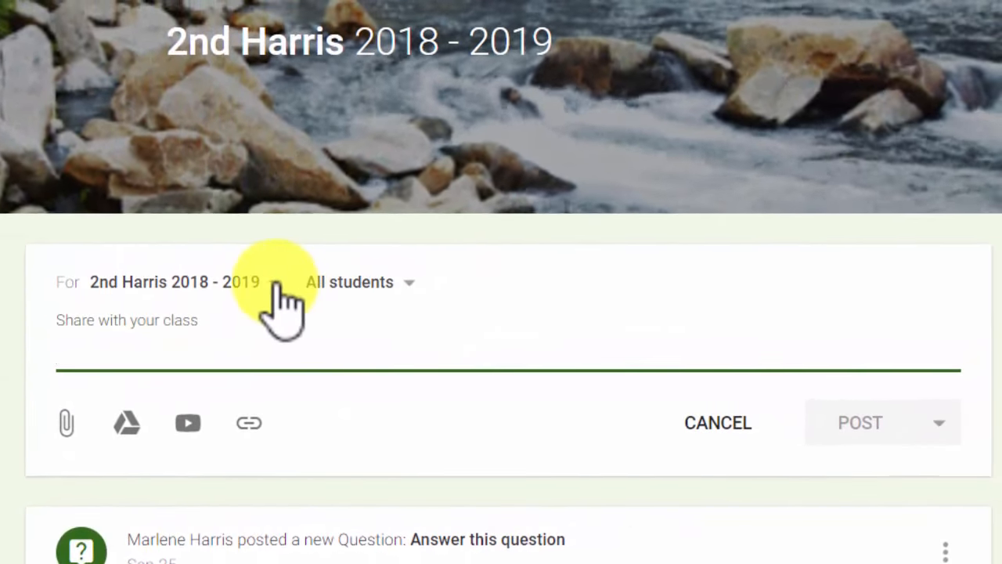
click(276, 283)
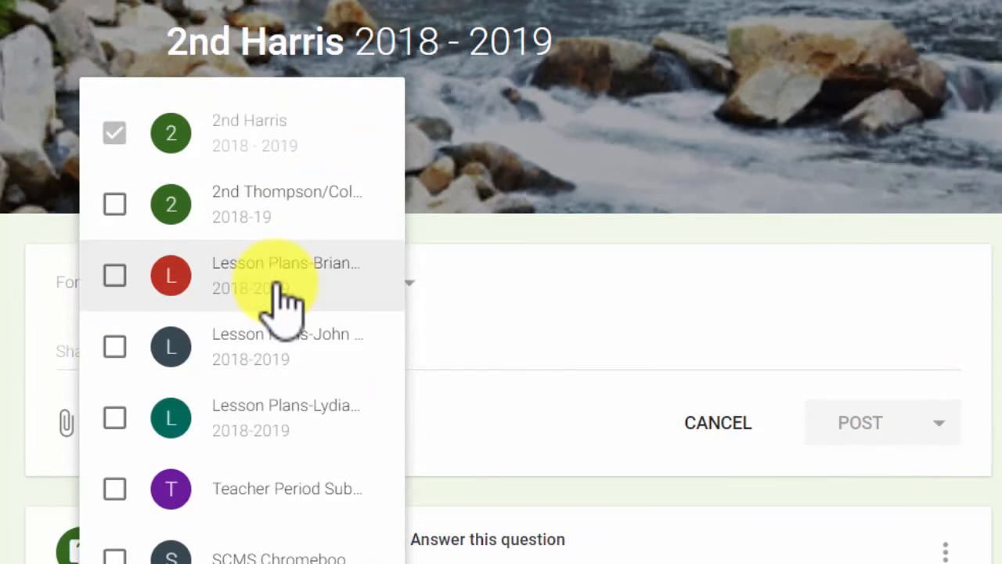
click(47, 321)
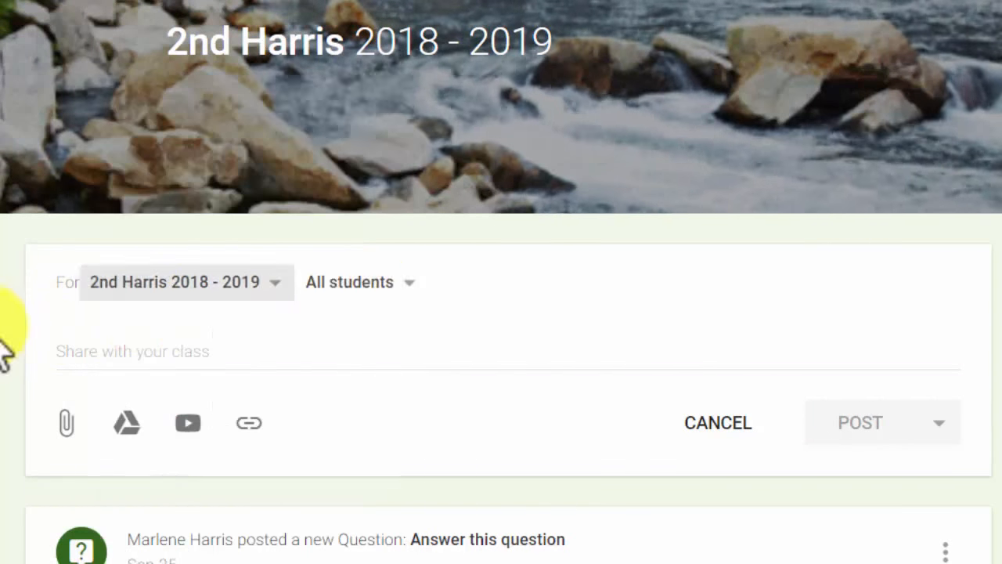
click(411, 286)
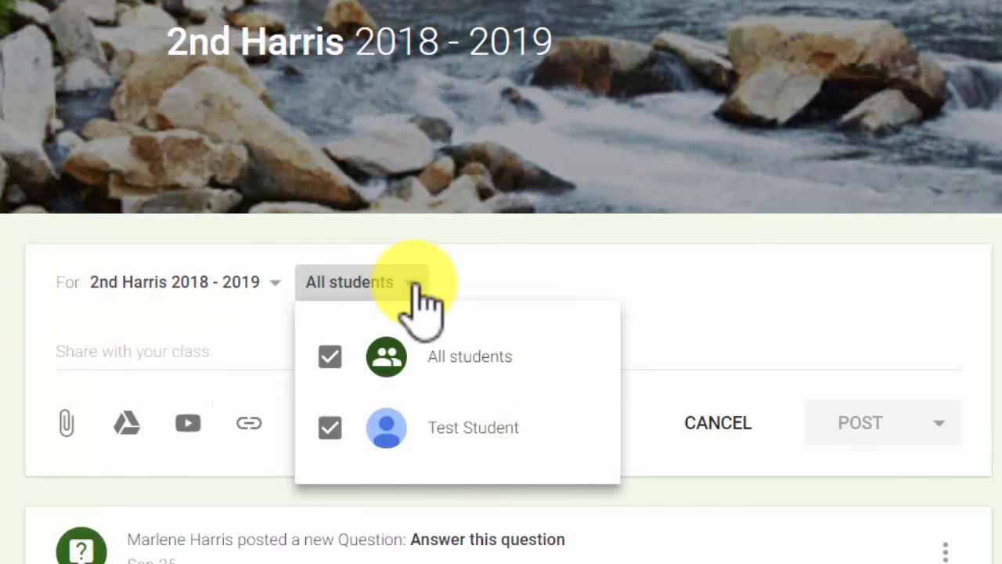
click(67, 429)
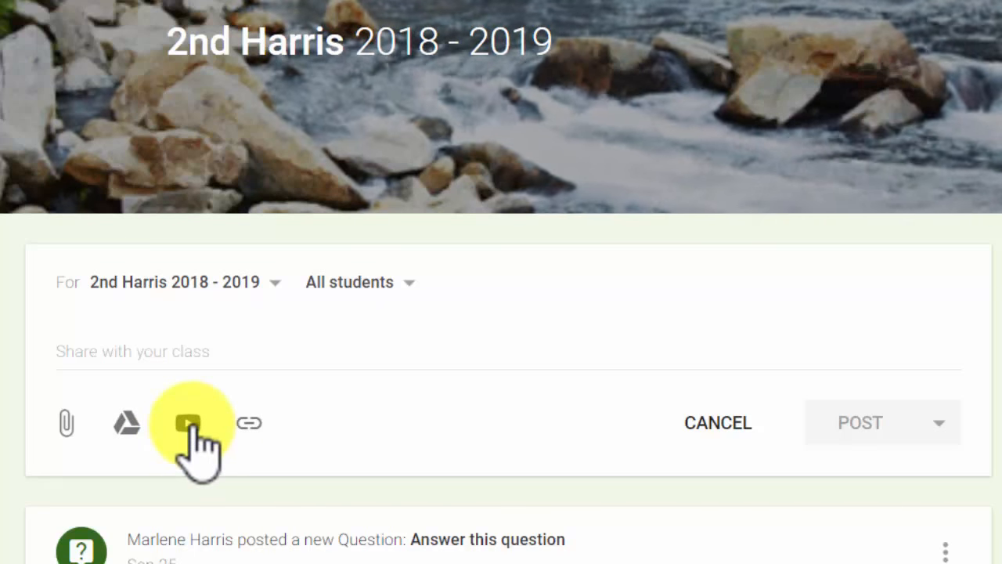
Write 'Announcement' as the post text and save it as a draft.
text(Announcement)
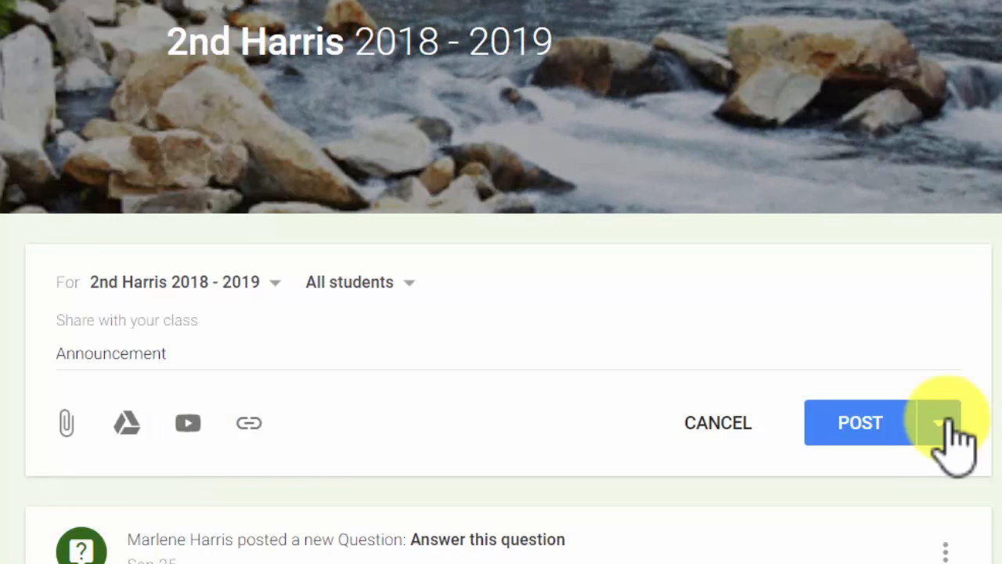
click(953, 441)
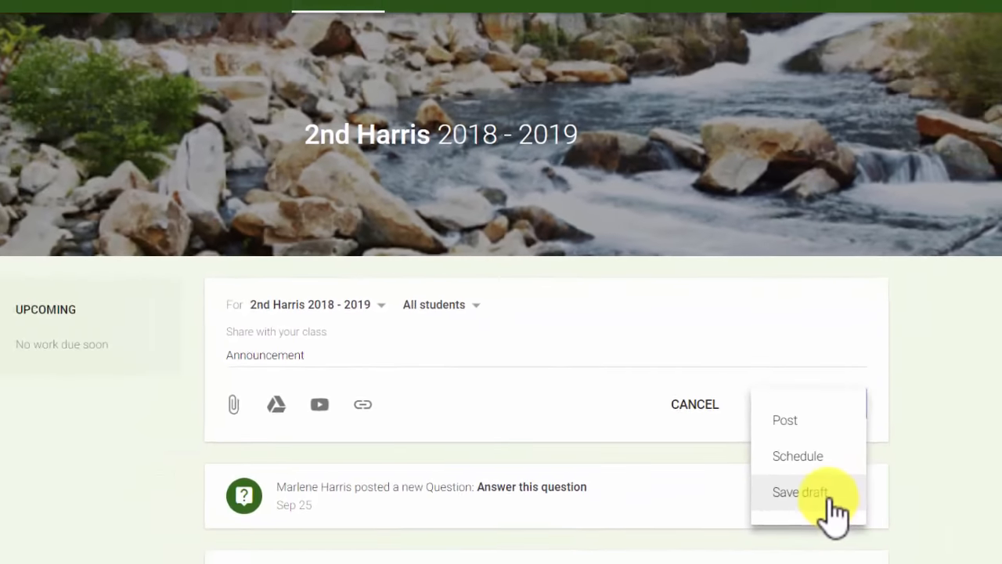
click(831, 501)
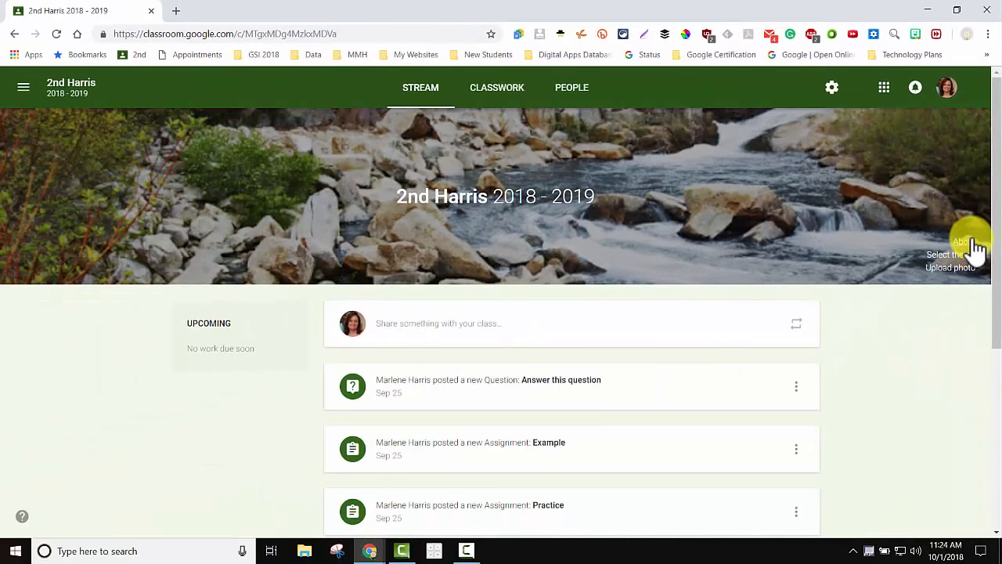
Display the 2nd Harris class code full-size from About, then close it.
click(973, 243)
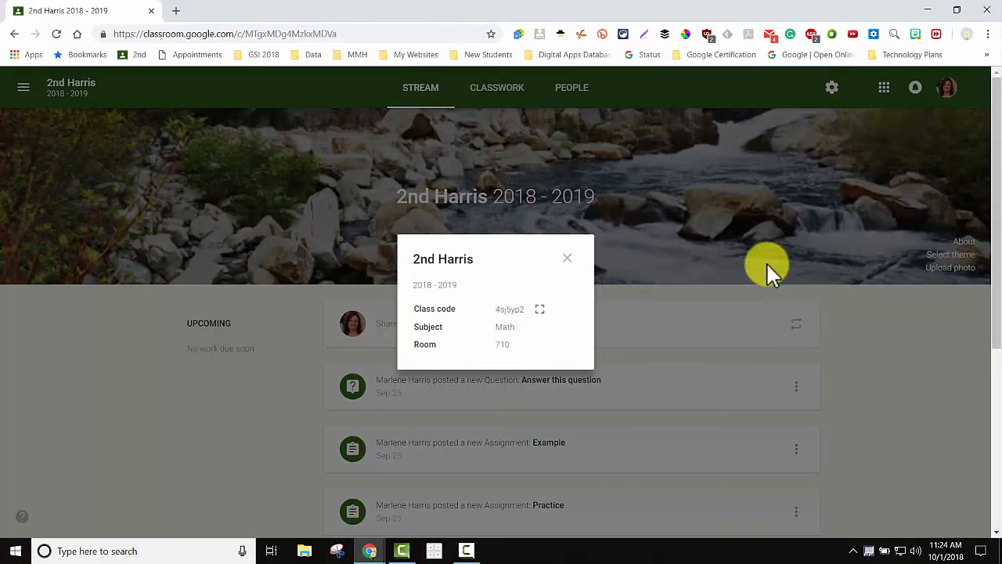
click(541, 311)
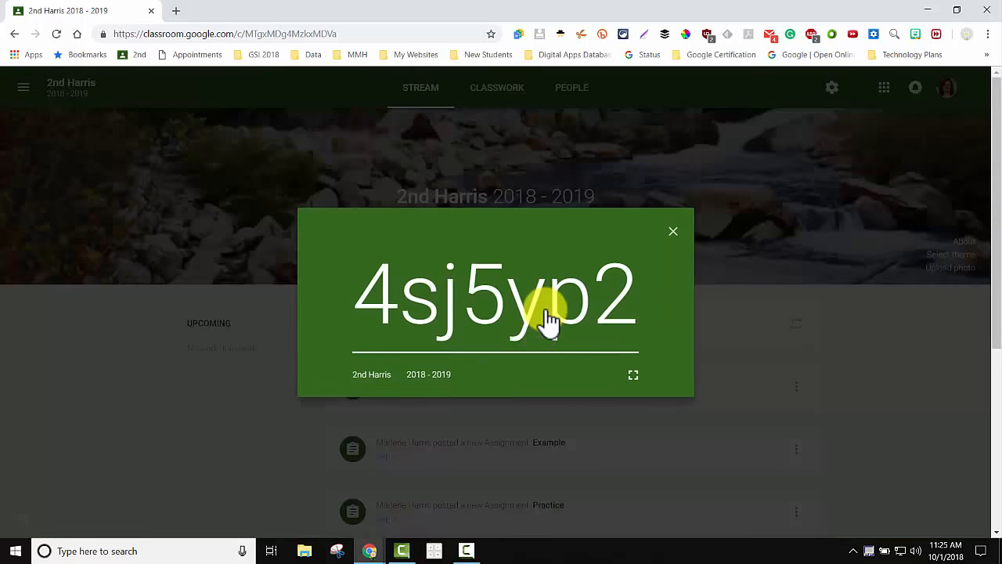
click(675, 232)
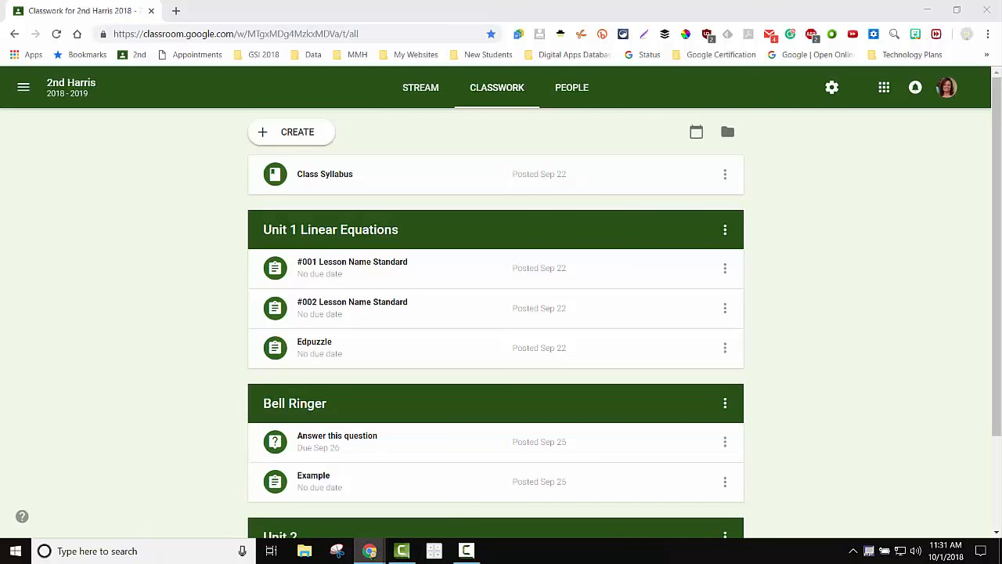
Start creating new classwork with the CREATE button.
click(294, 137)
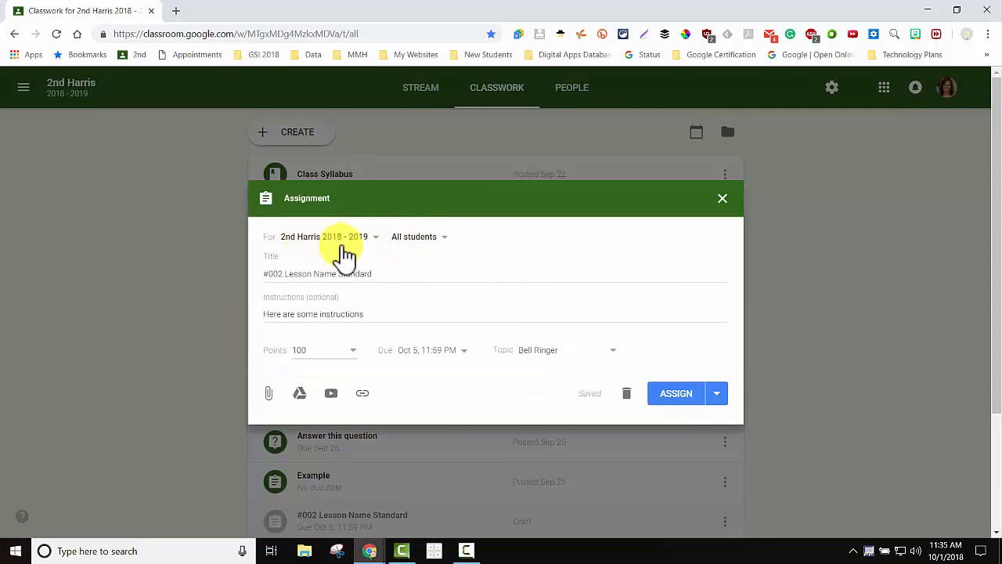
click(380, 242)
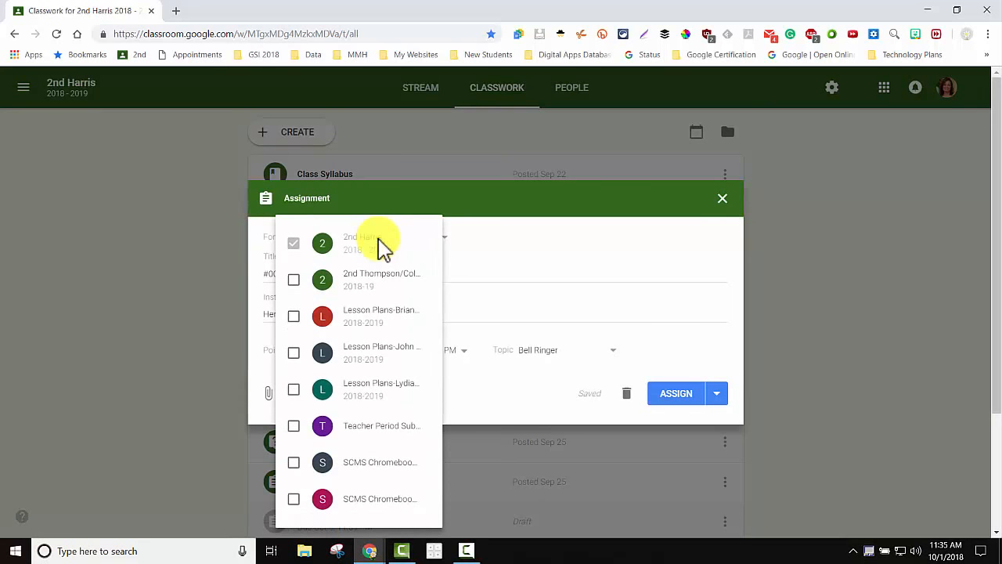
click(454, 249)
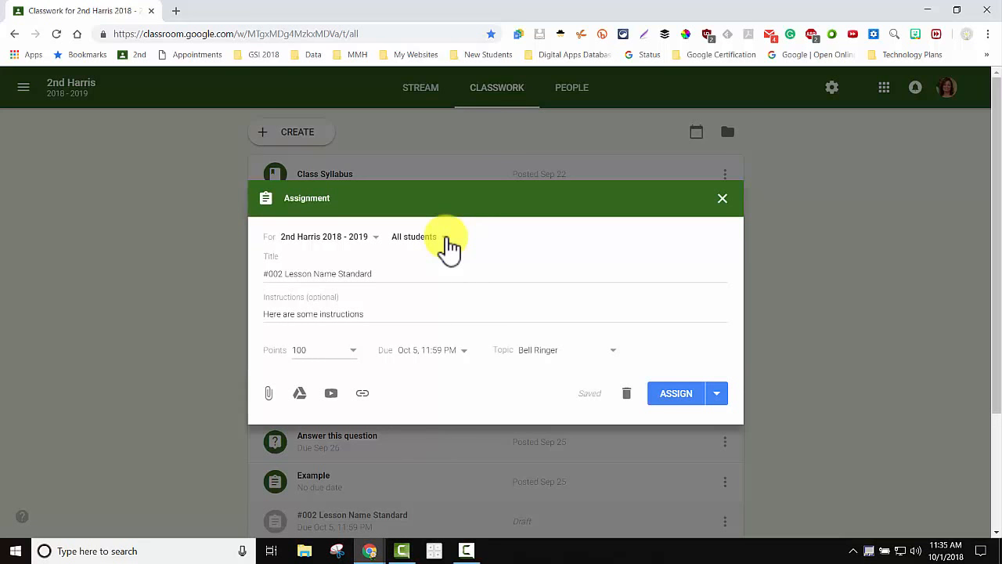
click(451, 248)
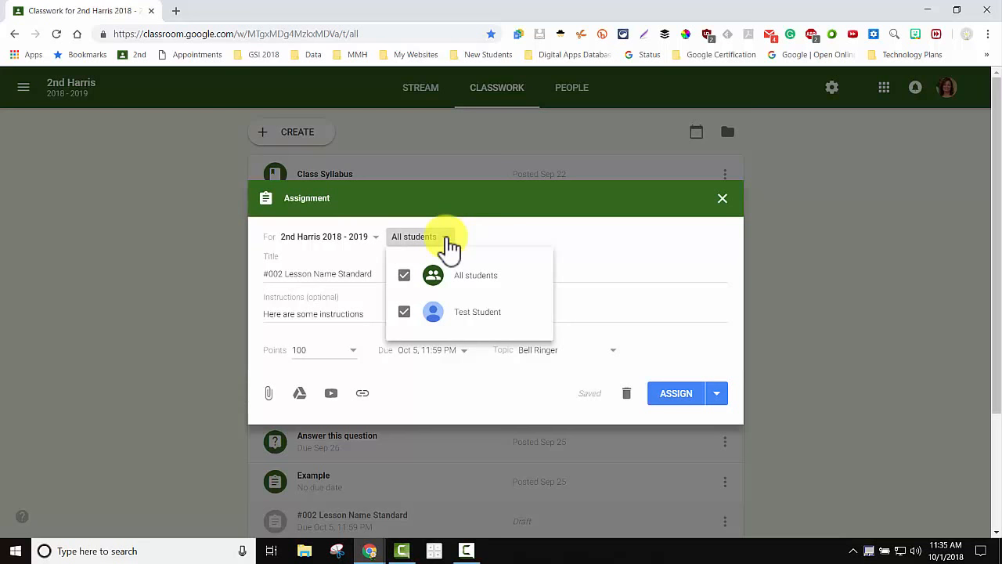
click(450, 248)
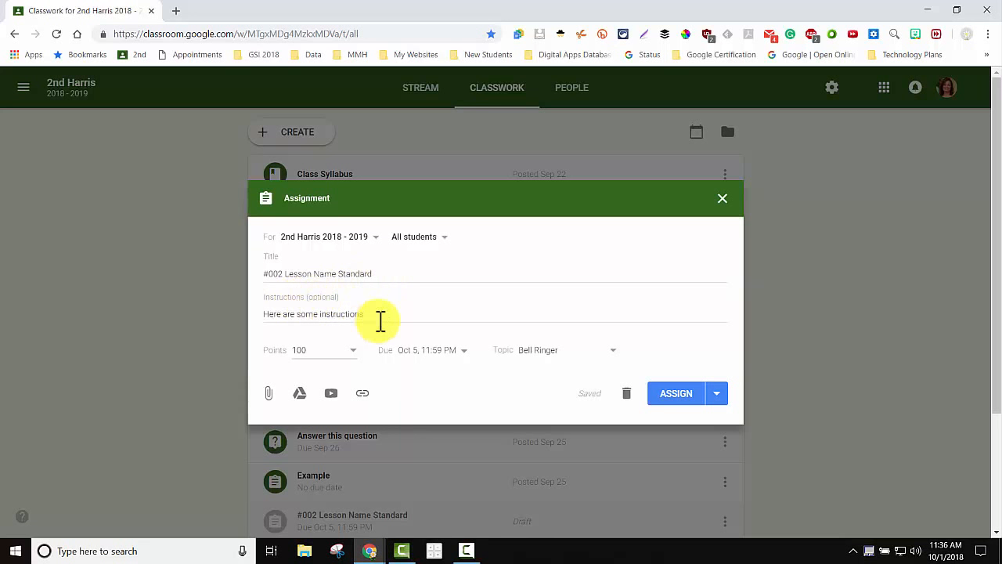
click(353, 352)
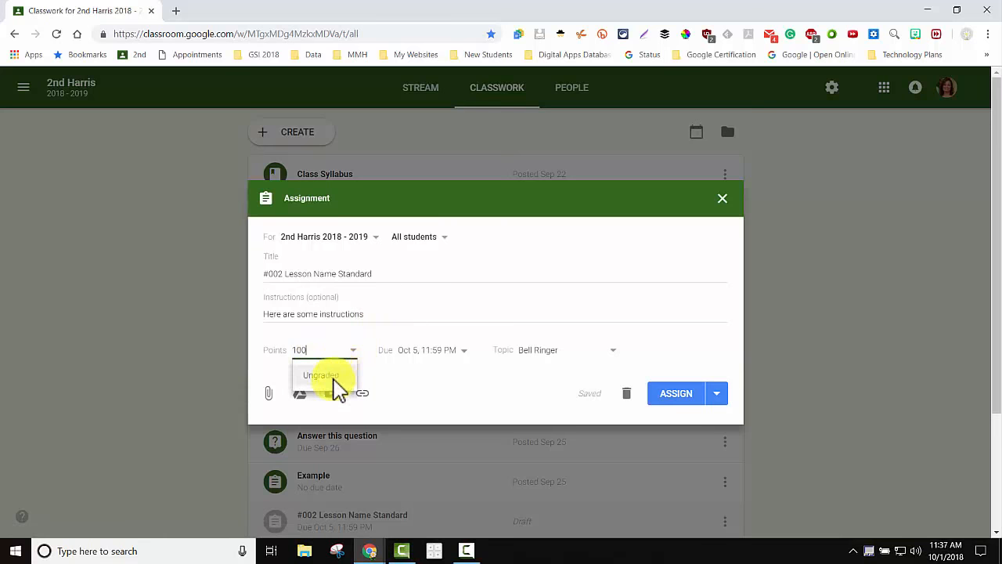
click(375, 334)
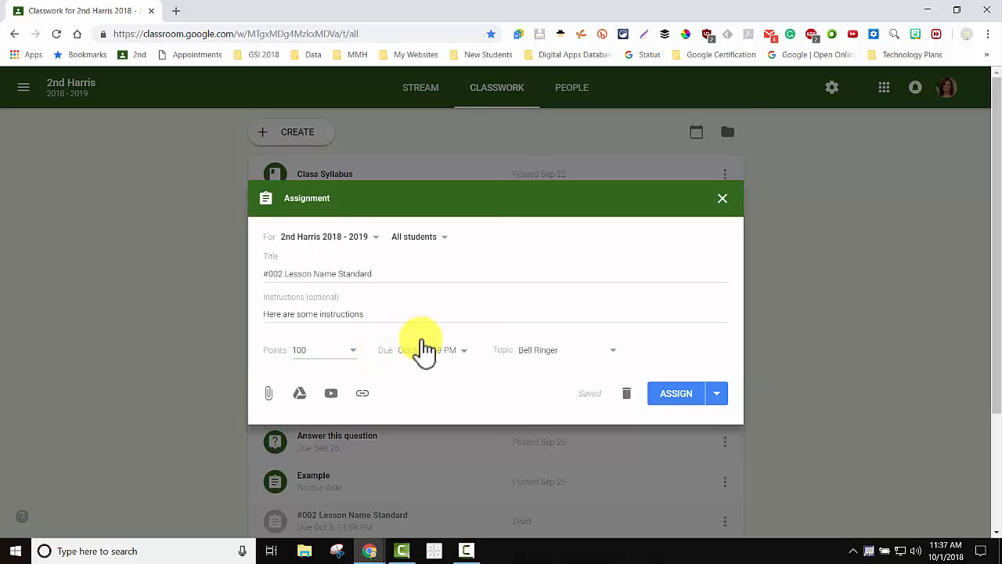
Confirm the due date stays Oct 5 and the topic stays Bell Ringer.
click(470, 359)
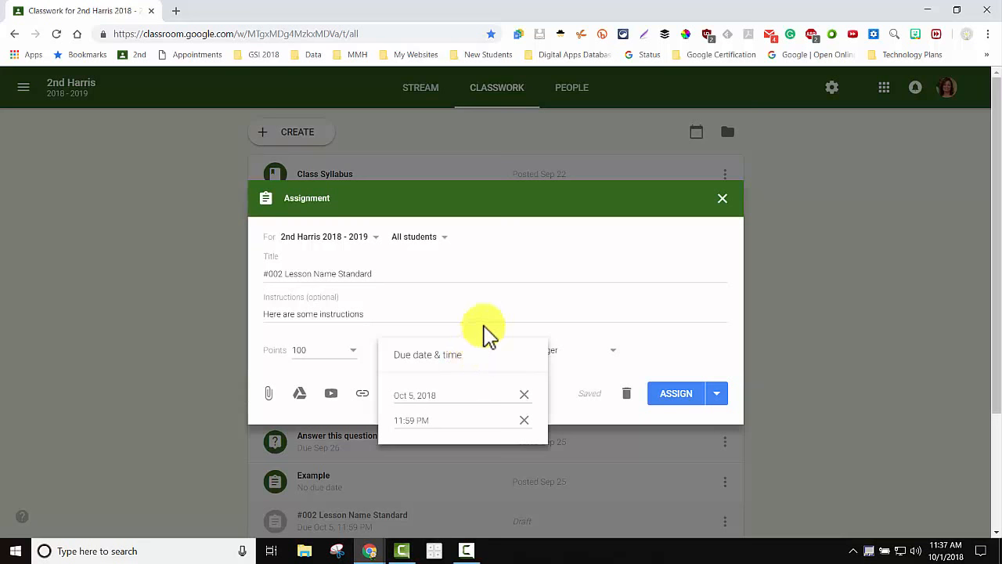
click(615, 360)
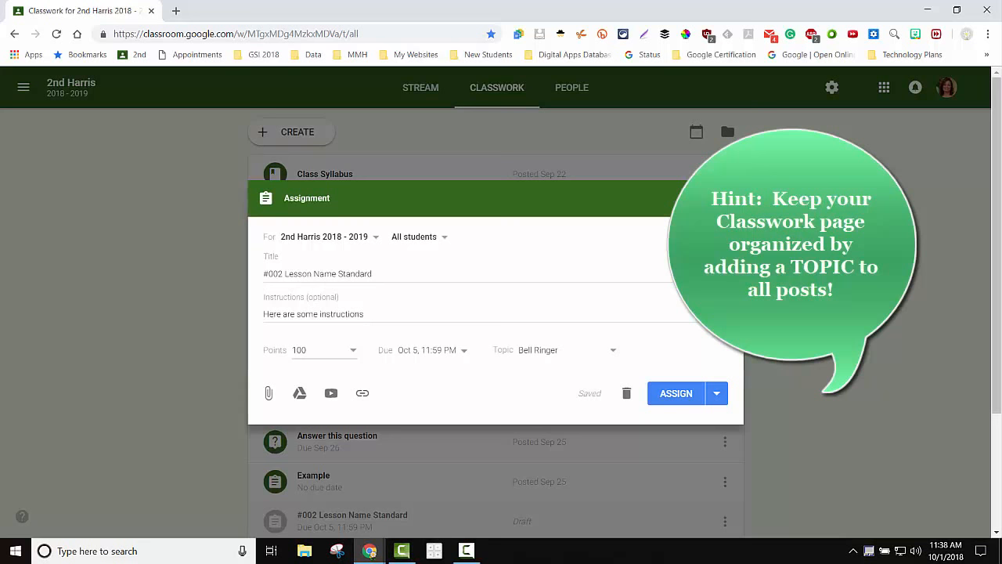
click(615, 360)
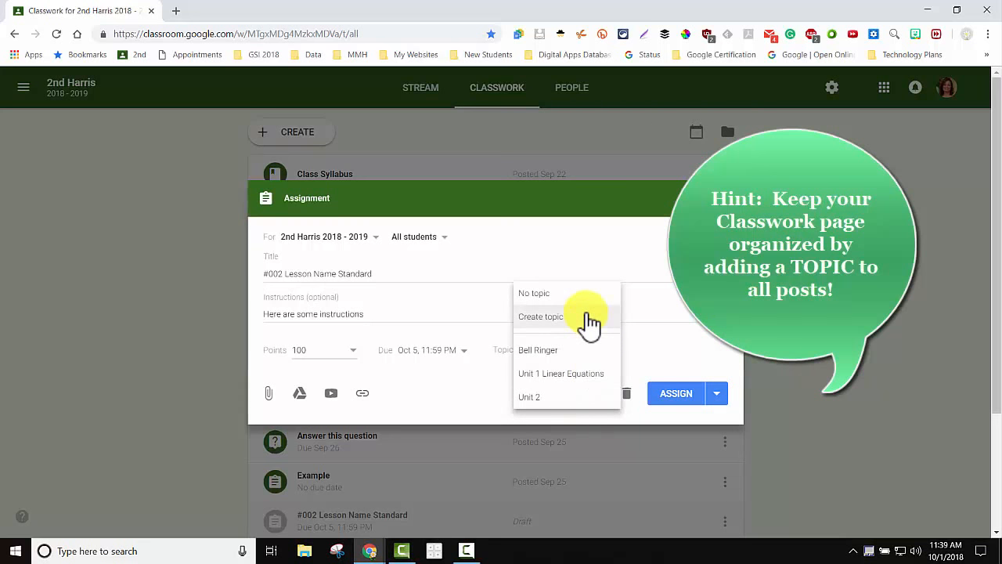
click(548, 350)
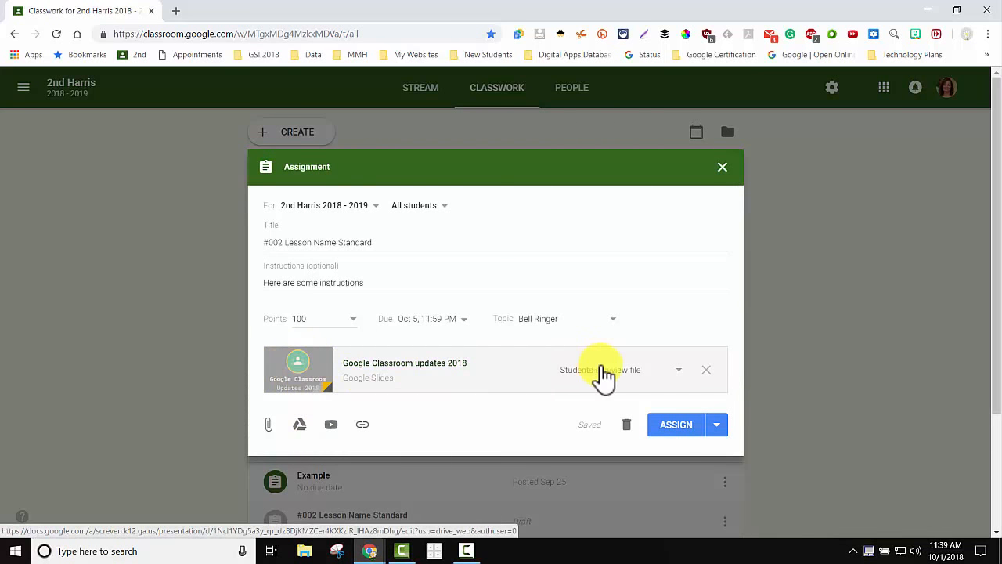
Keep the attached slides view-only for students and check the other assign options.
click(681, 379)
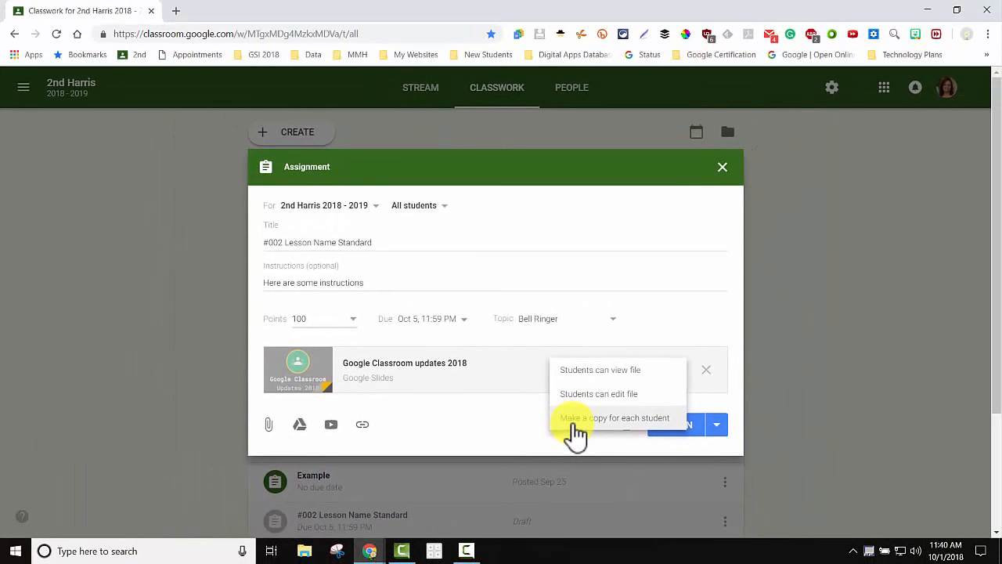
click(720, 425)
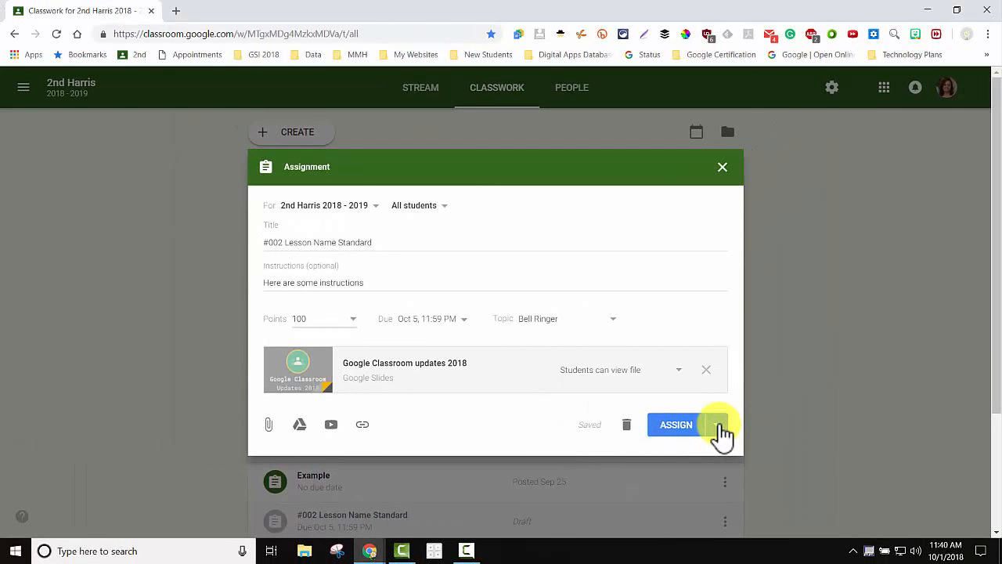
click(721, 433)
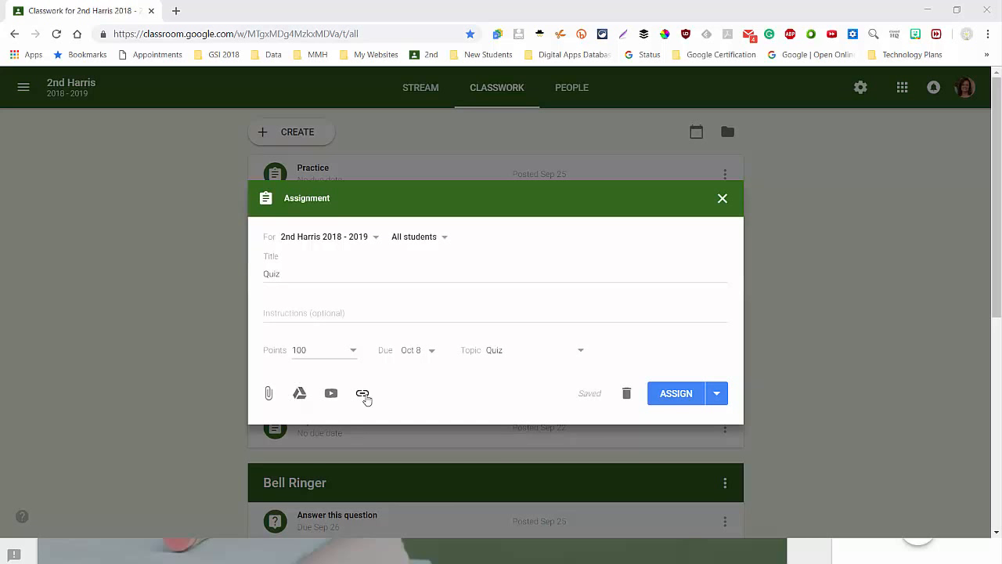
Pick the Auto grade example form in Google Drive and add it to the quiz.
click(300, 394)
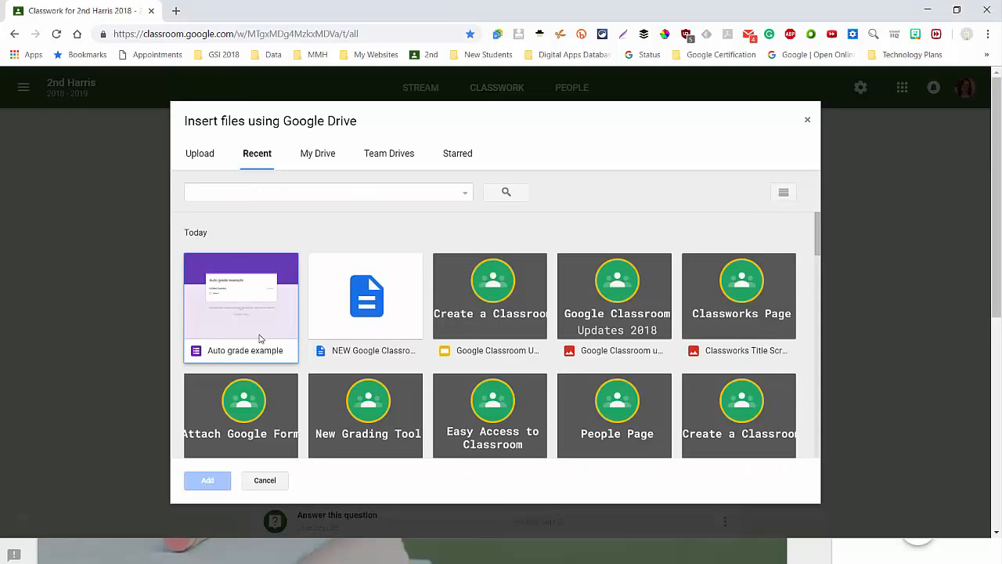
click(261, 338)
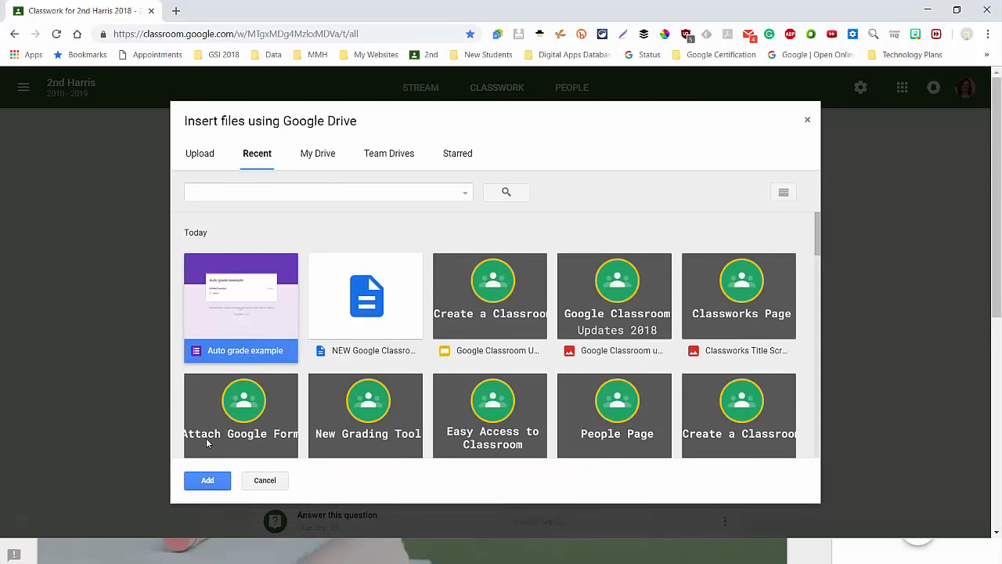
click(205, 481)
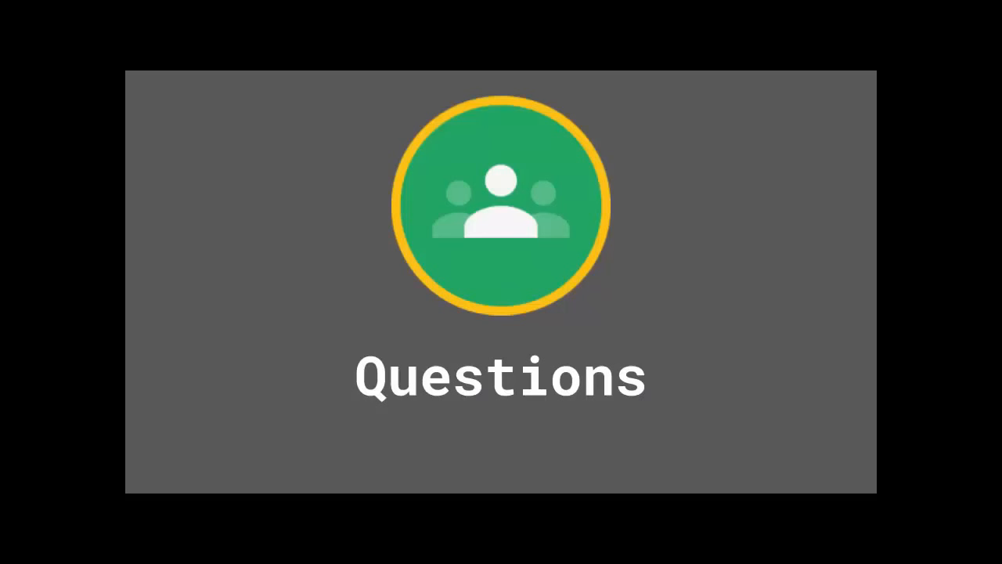
Start a new Question post from the CREATE menu.
click(332, 205)
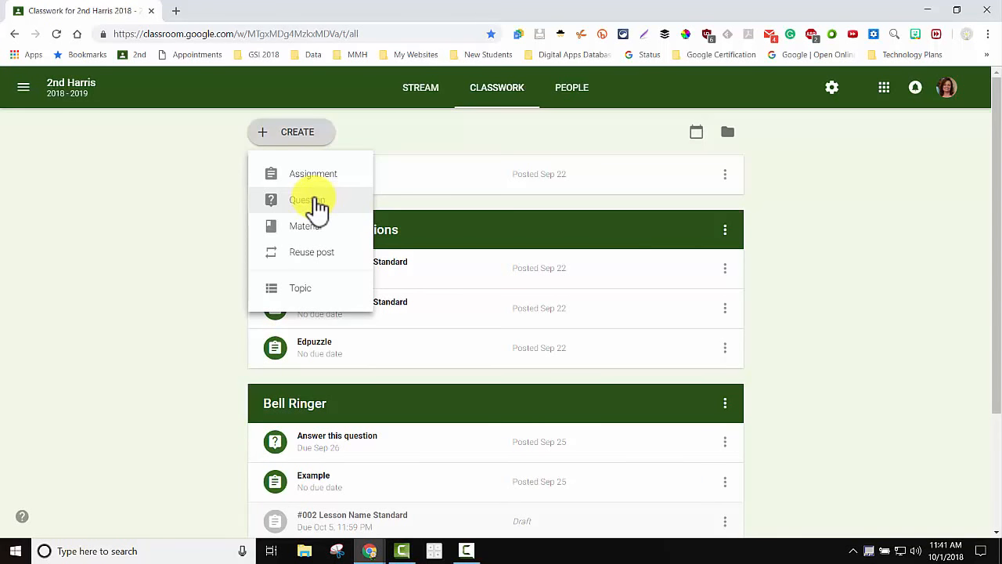
click(329, 202)
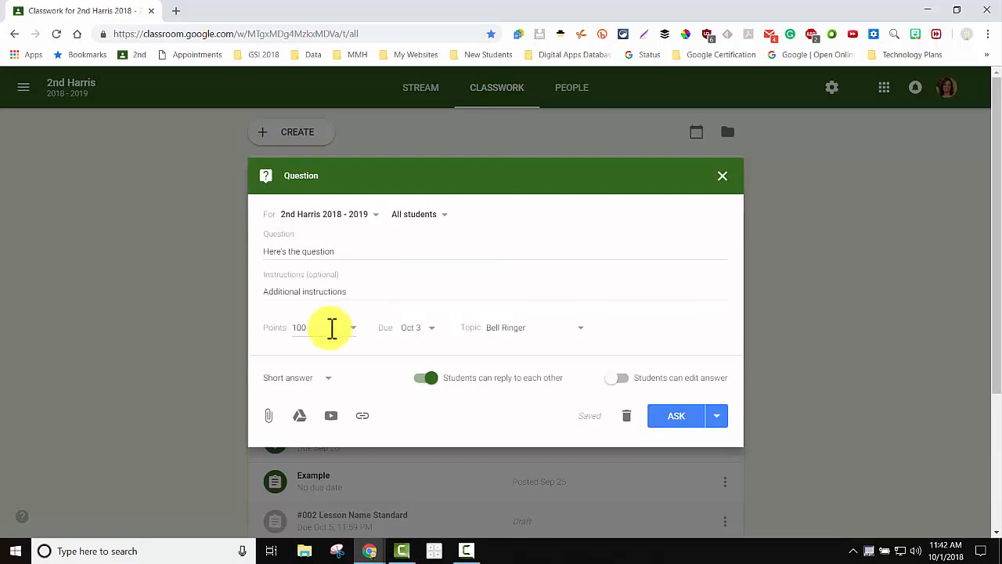
Set the question to 50 points under the Bell Ringer topic.
double_click(294, 328)
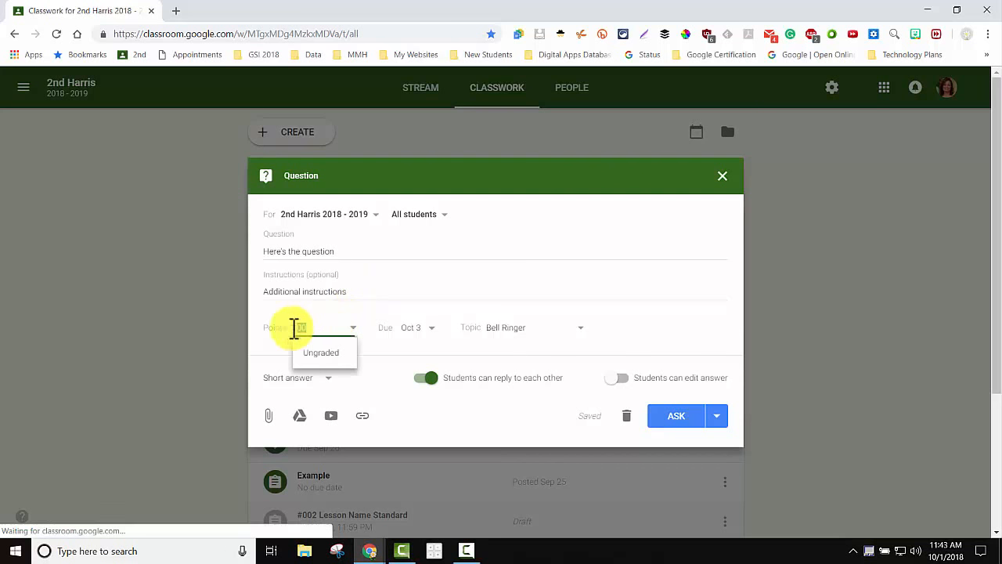
text(50)
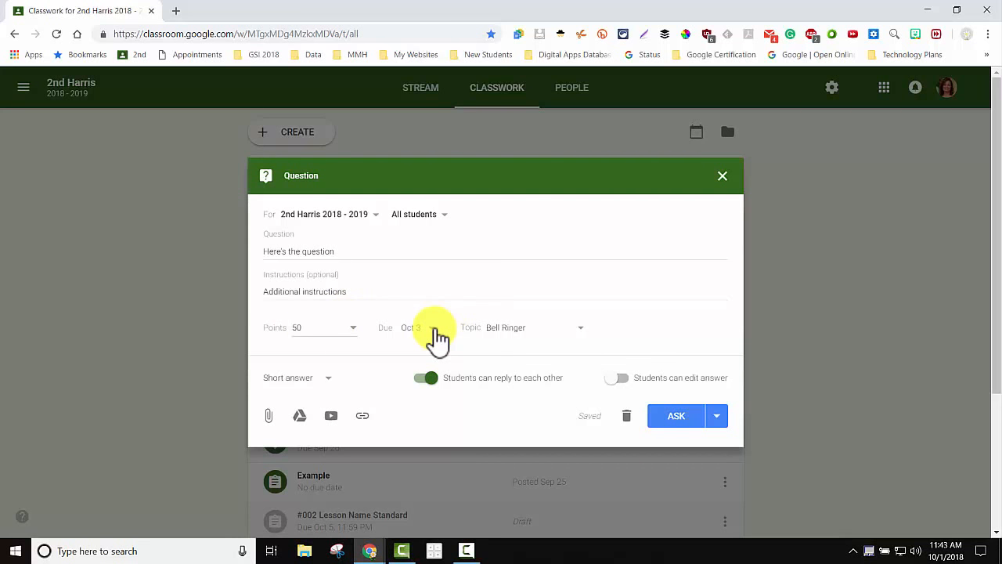
click(582, 329)
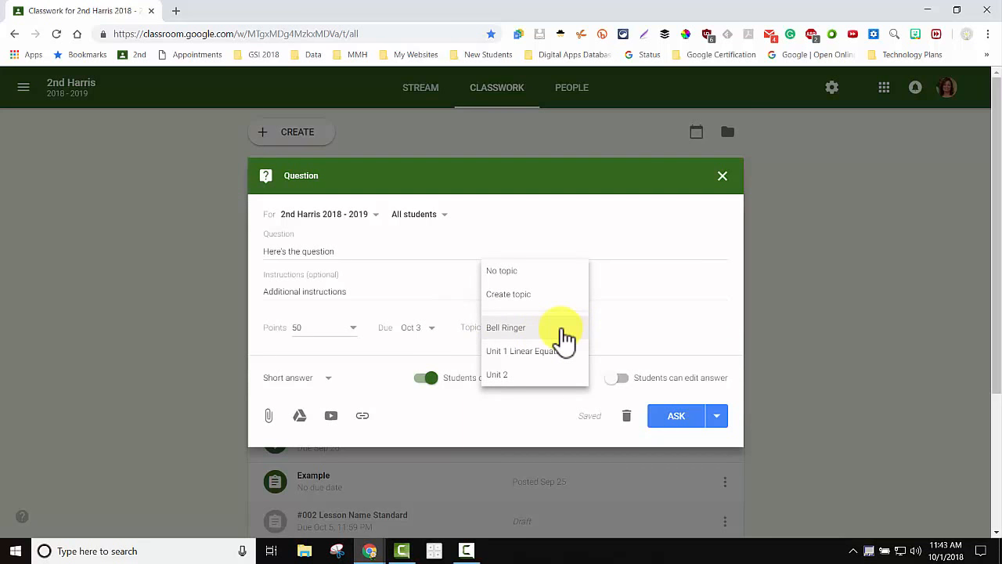
click(566, 339)
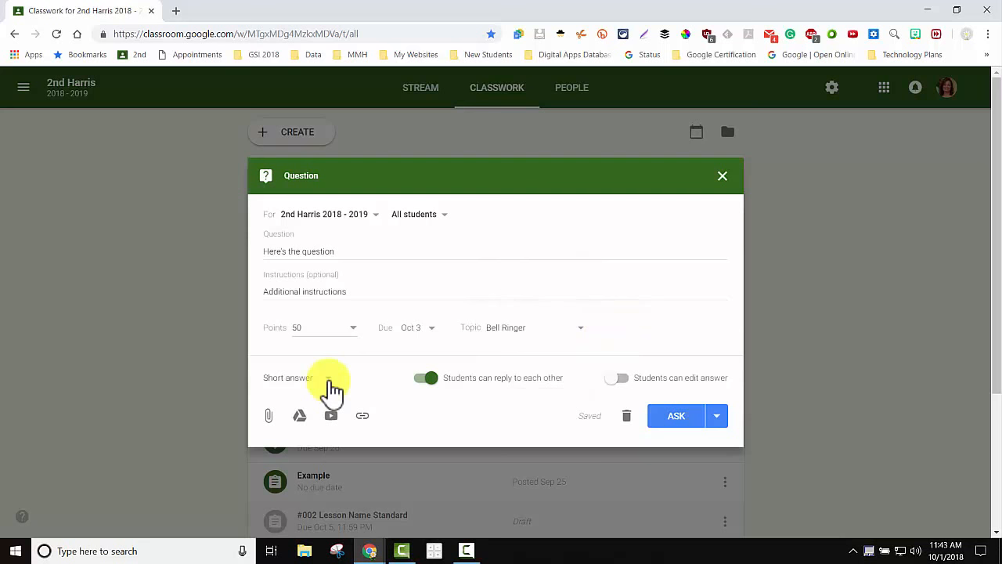
Make it a multiple choice question and review the ASK posting options.
click(330, 380)
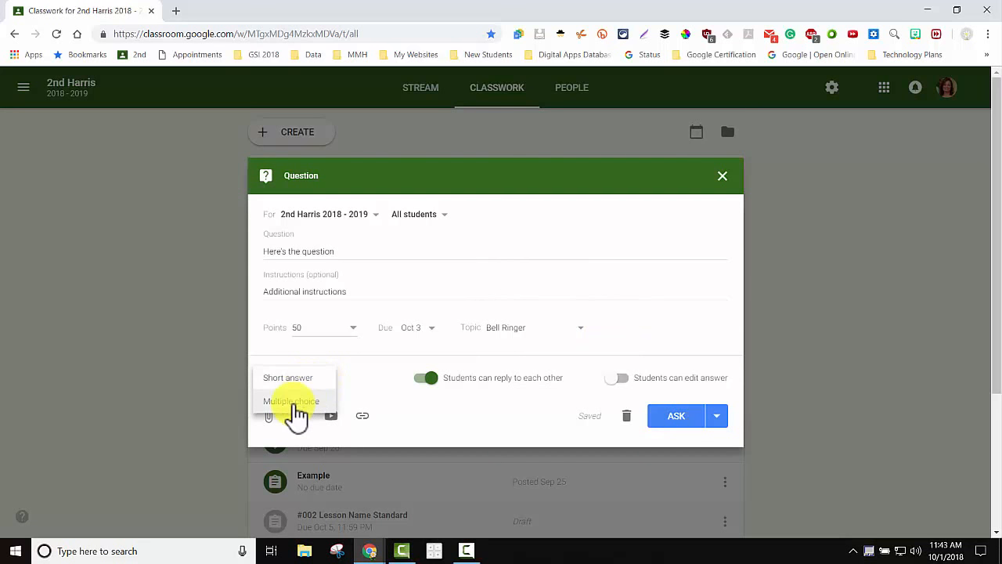
click(295, 413)
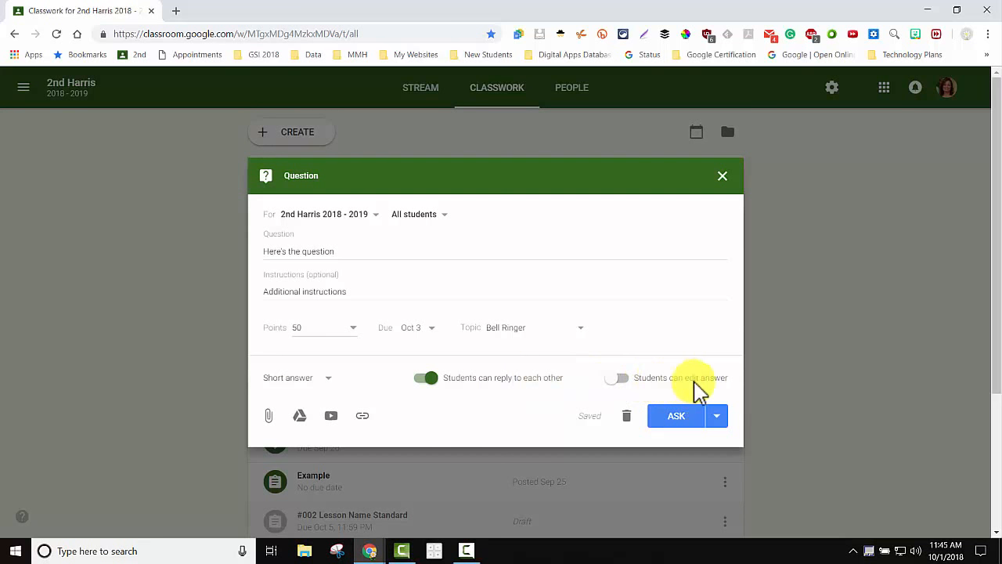
click(716, 419)
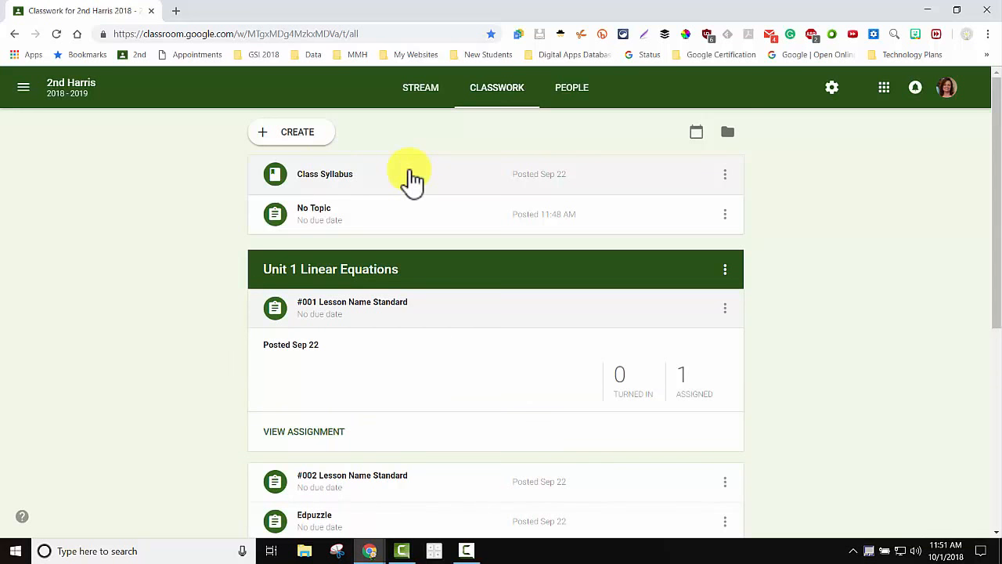
Open Class Syllabus for editing and choose Create topic from its Topic list.
click(409, 178)
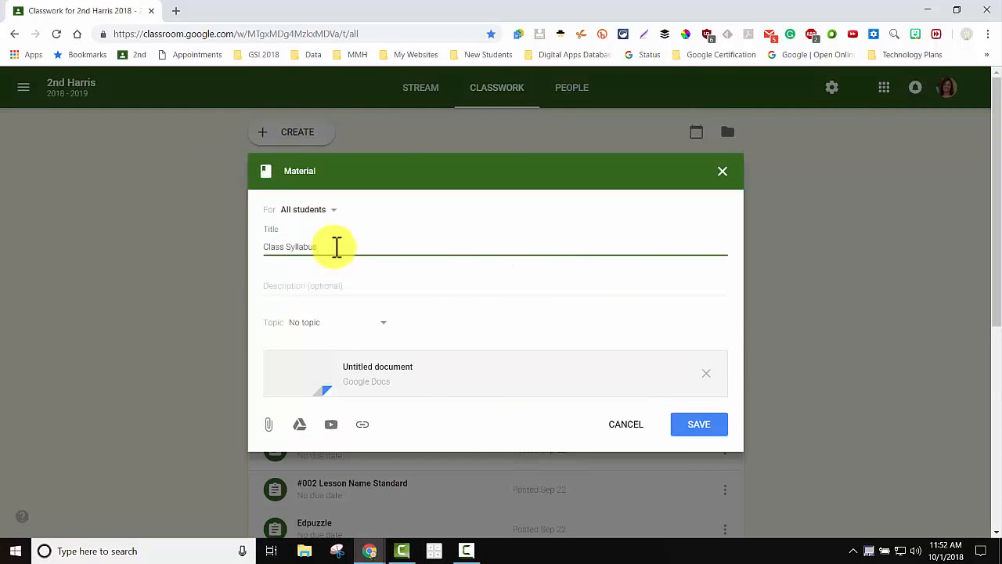
click(381, 323)
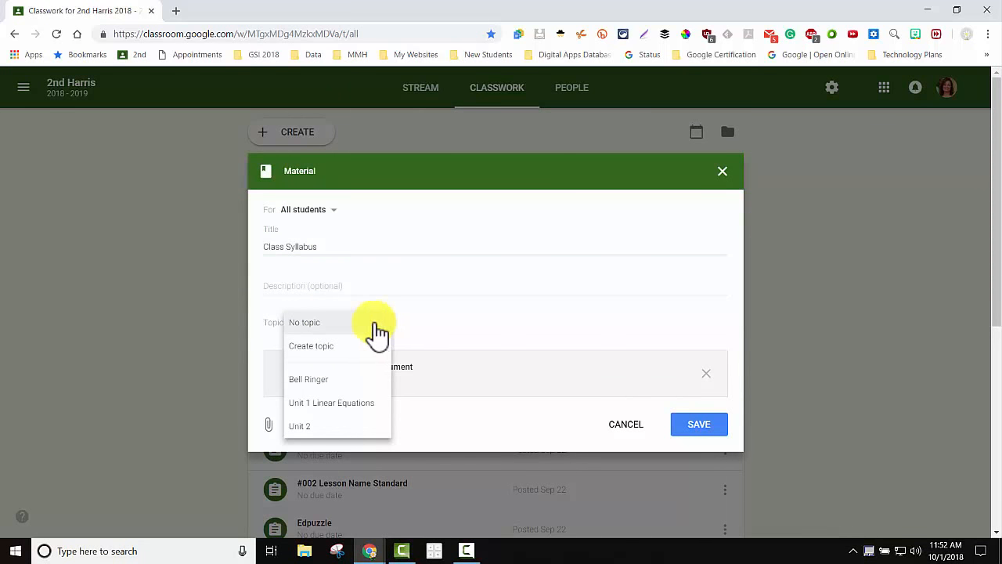
click(323, 347)
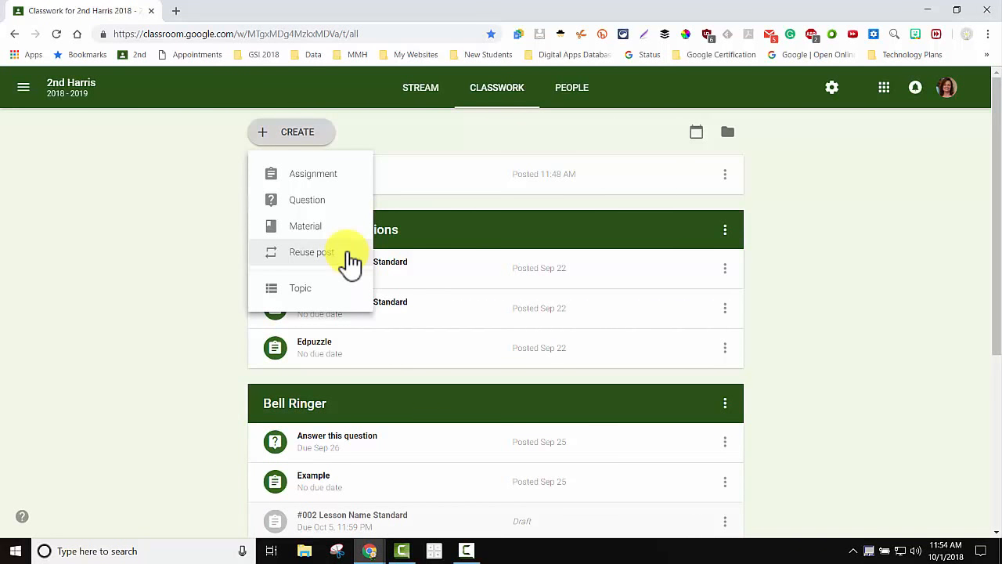
Reuse the Test post from Harris Math 1, keeping new copies of all attachments.
click(349, 262)
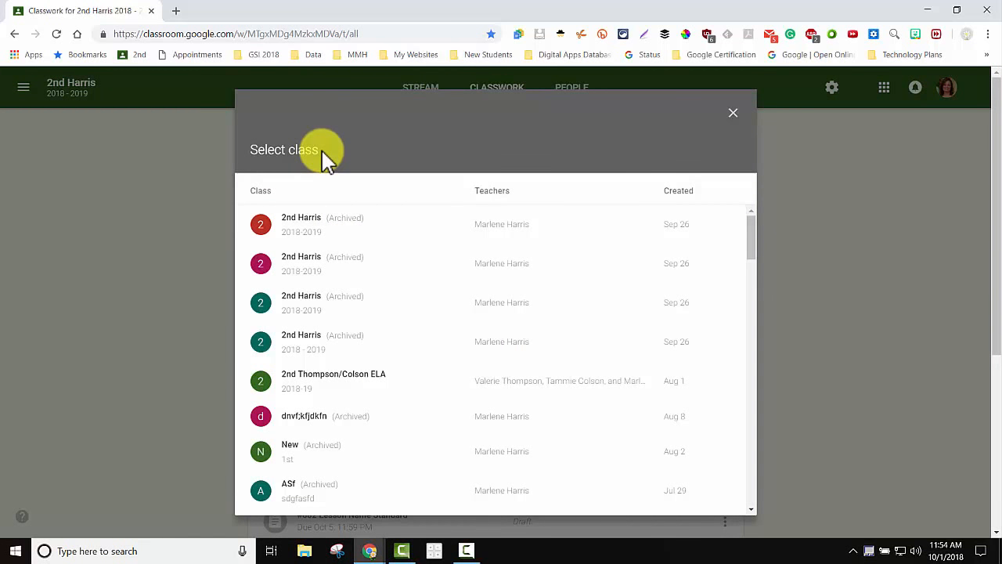
click(303, 312)
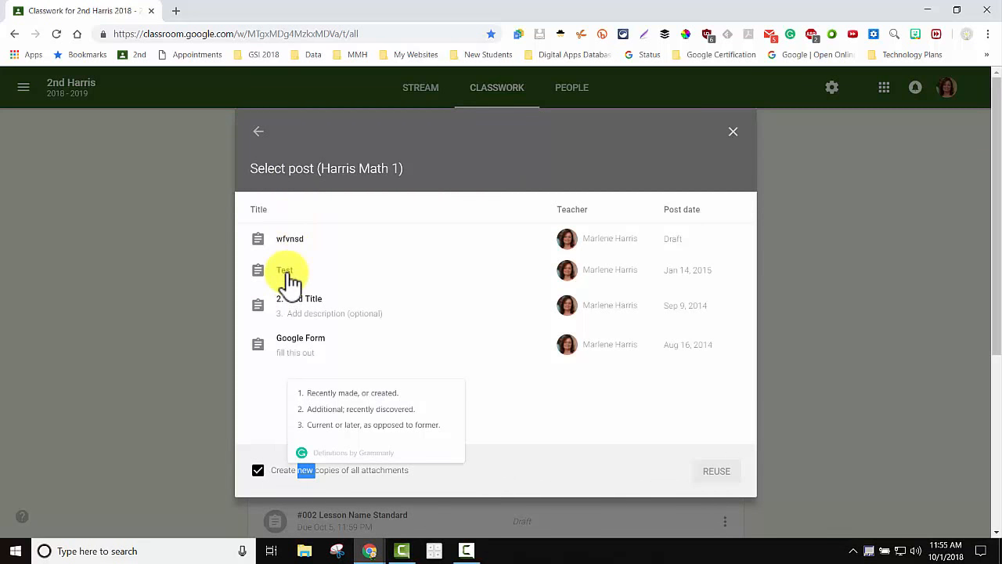
click(289, 274)
click(259, 470)
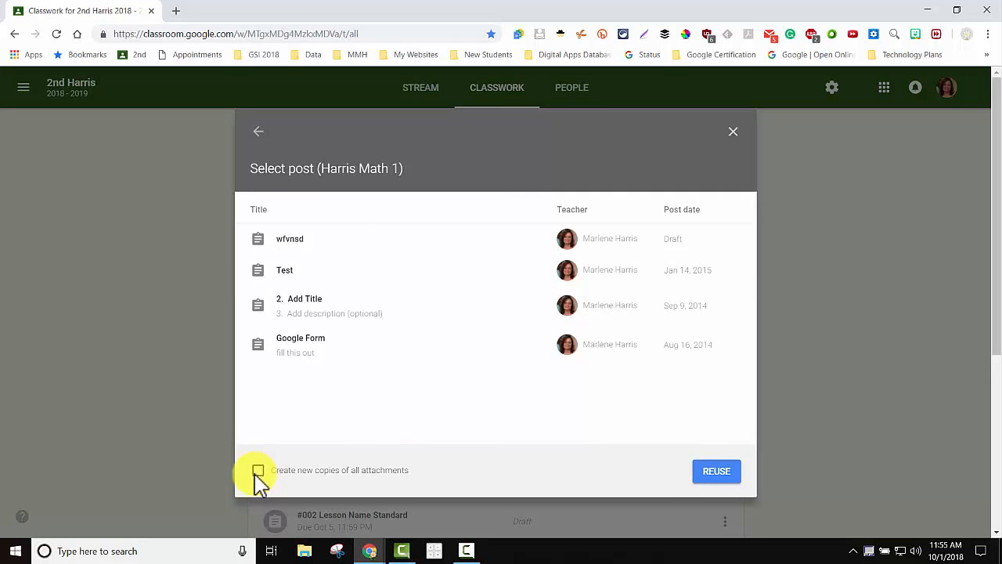
click(258, 473)
click(716, 474)
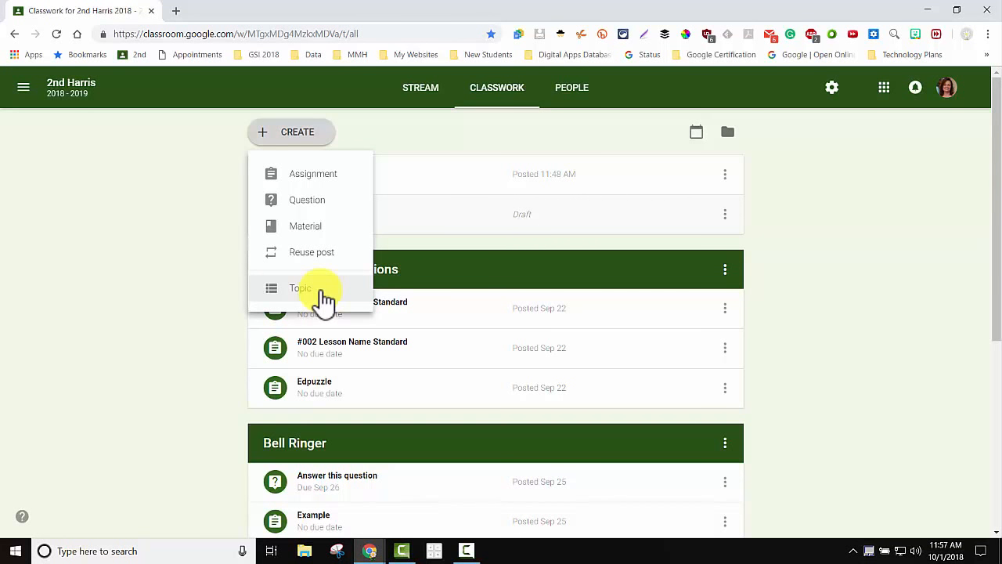
click(726, 274)
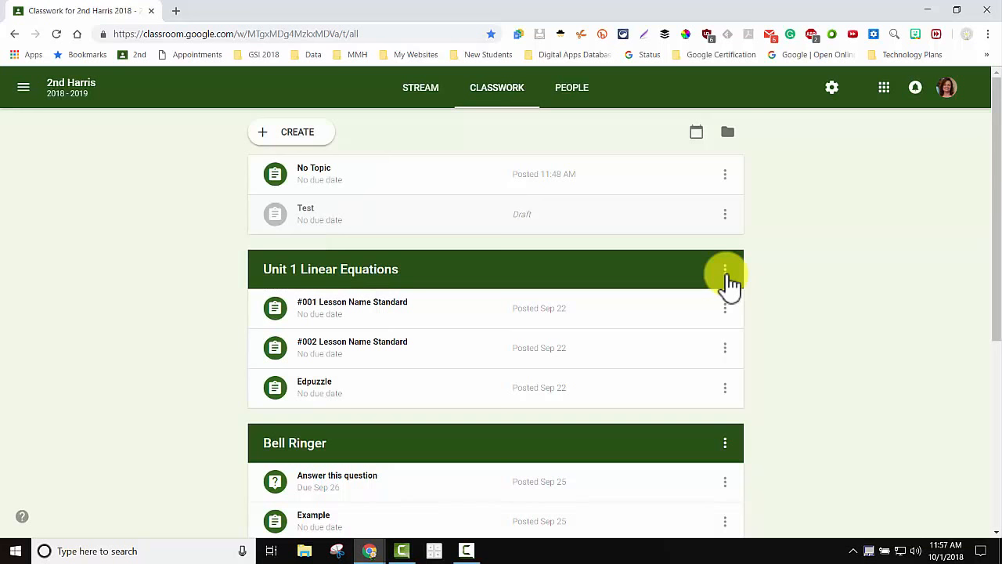
Open the Unit 1 Linear Equations topic options, then the class Drive folder.
click(726, 274)
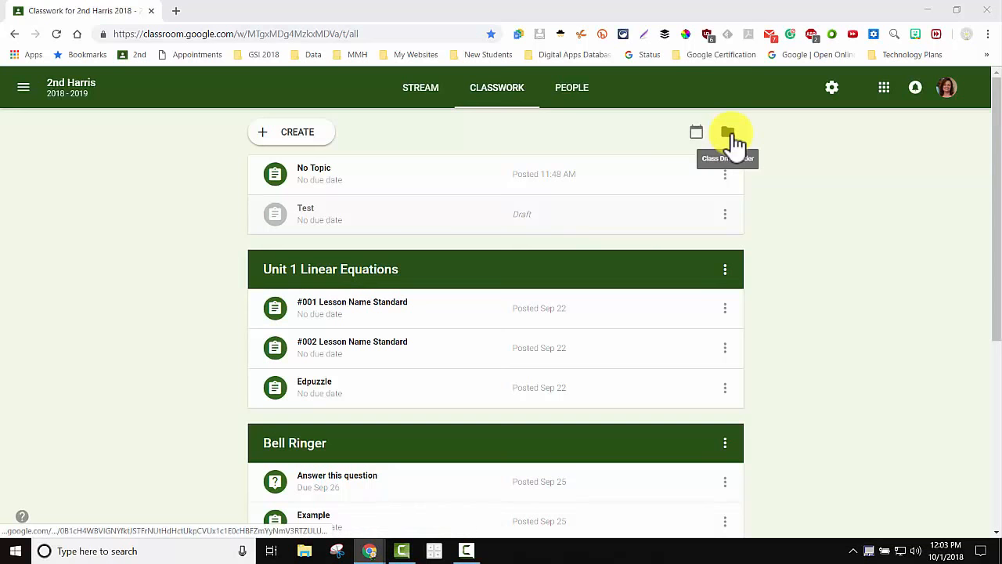
click(728, 135)
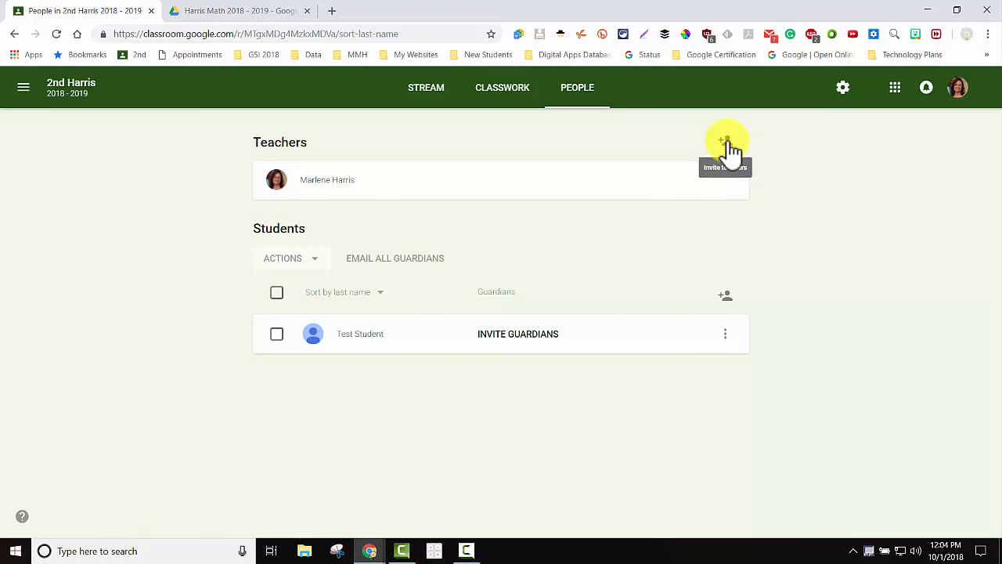
click(726, 143)
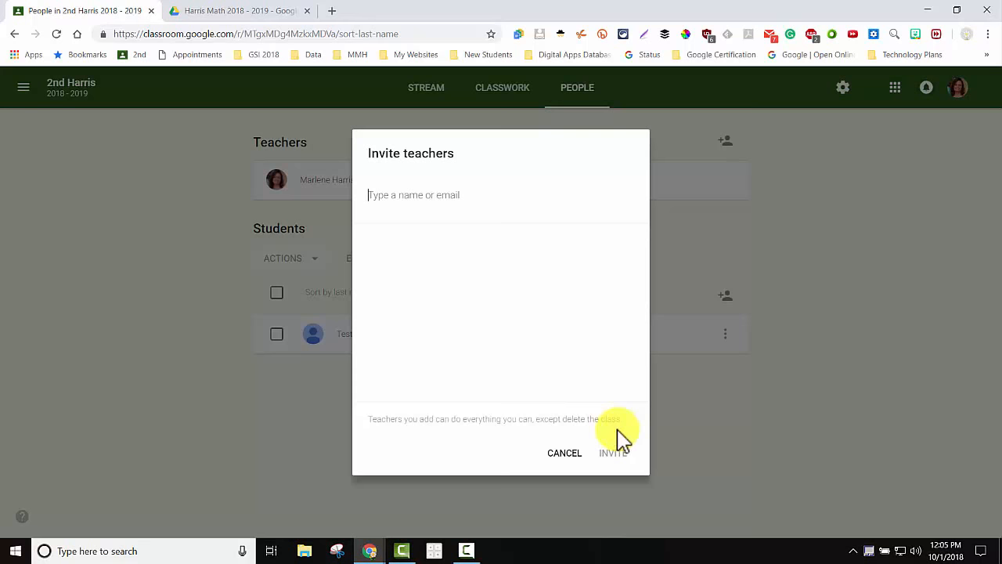
click(578, 451)
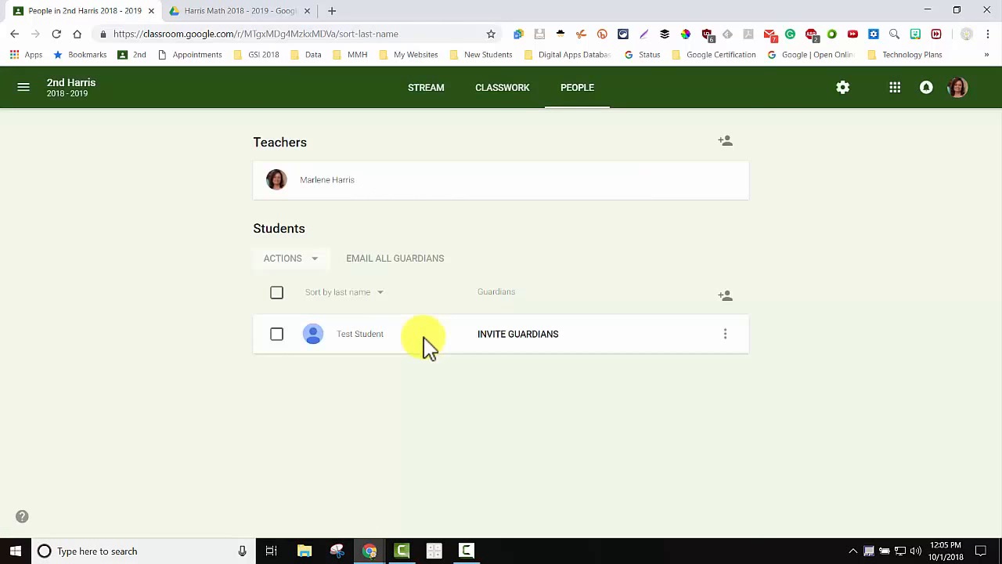
click(277, 334)
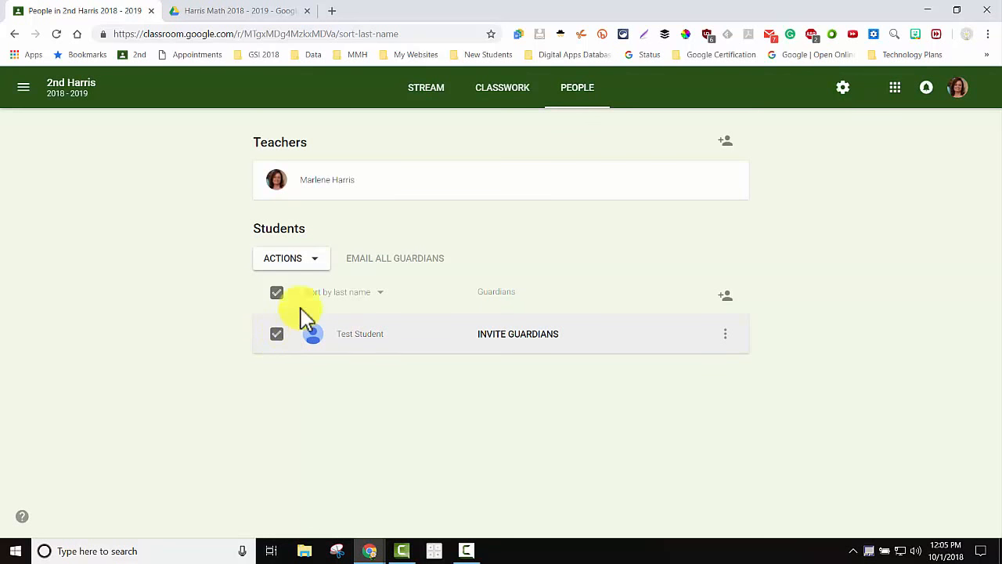
click(321, 259)
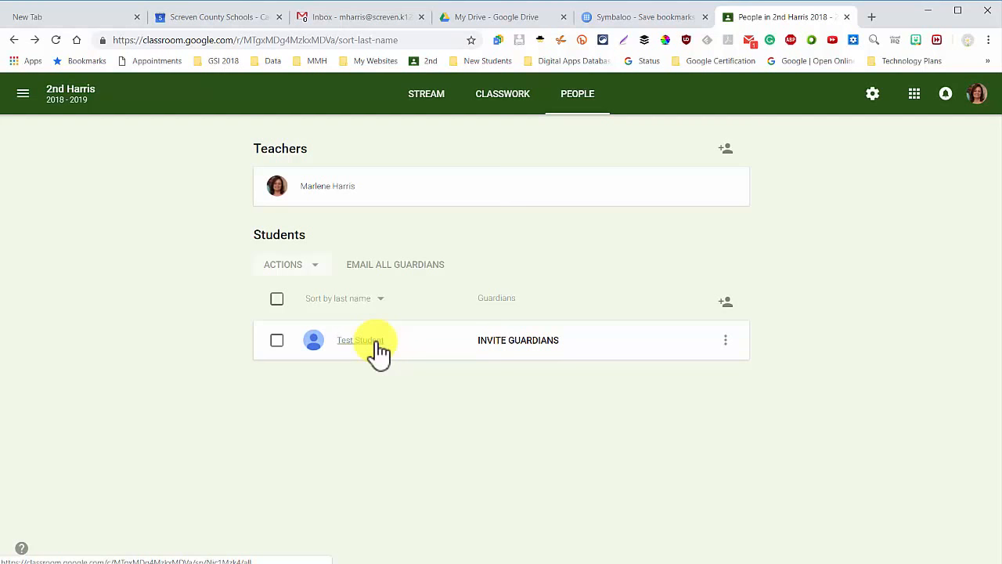
Open Test Student's work page and filter it to show only missing work.
click(368, 342)
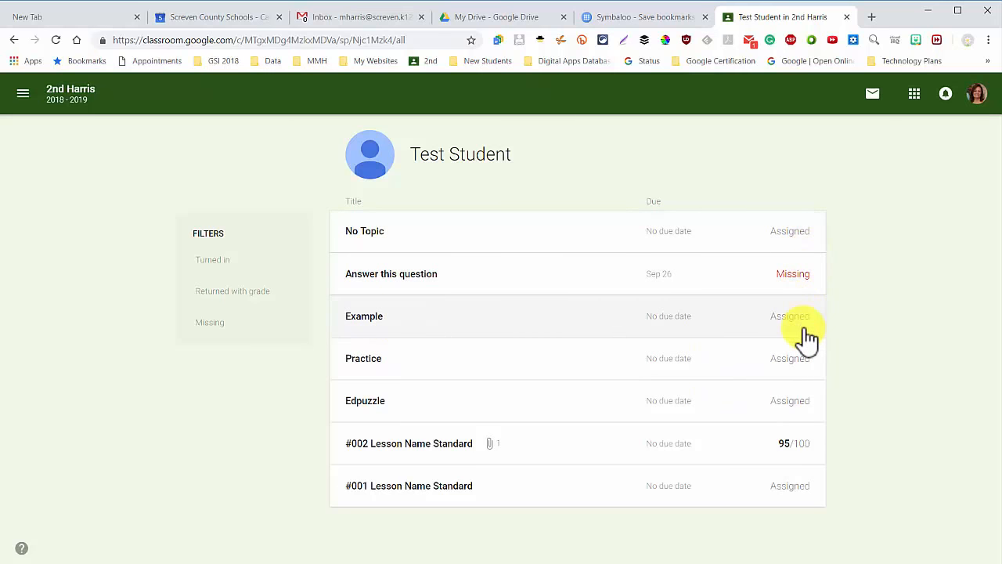
click(218, 328)
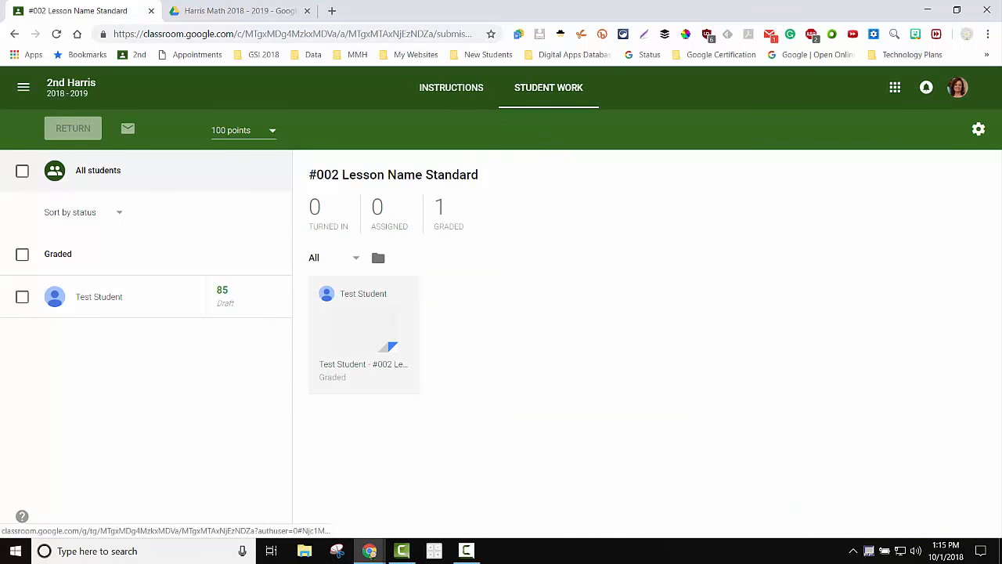
click(364, 335)
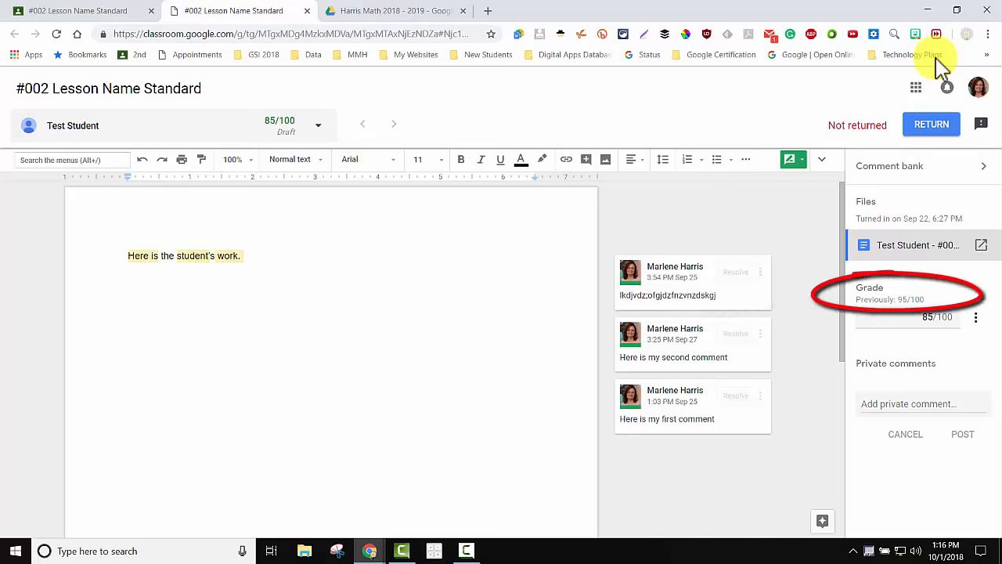
Select the words 'student's work' in the document and start a comment on them.
click(975, 317)
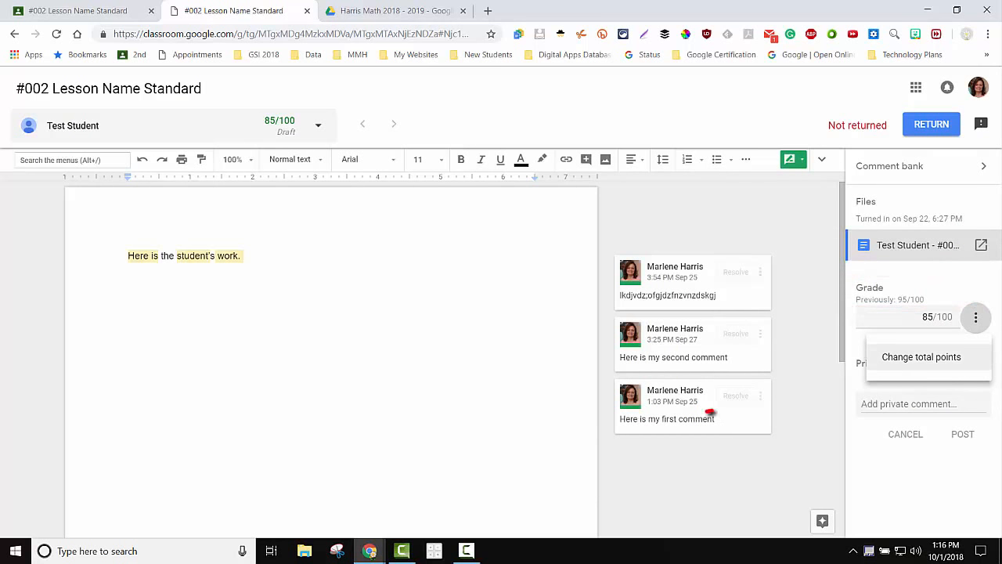
key(Escape)
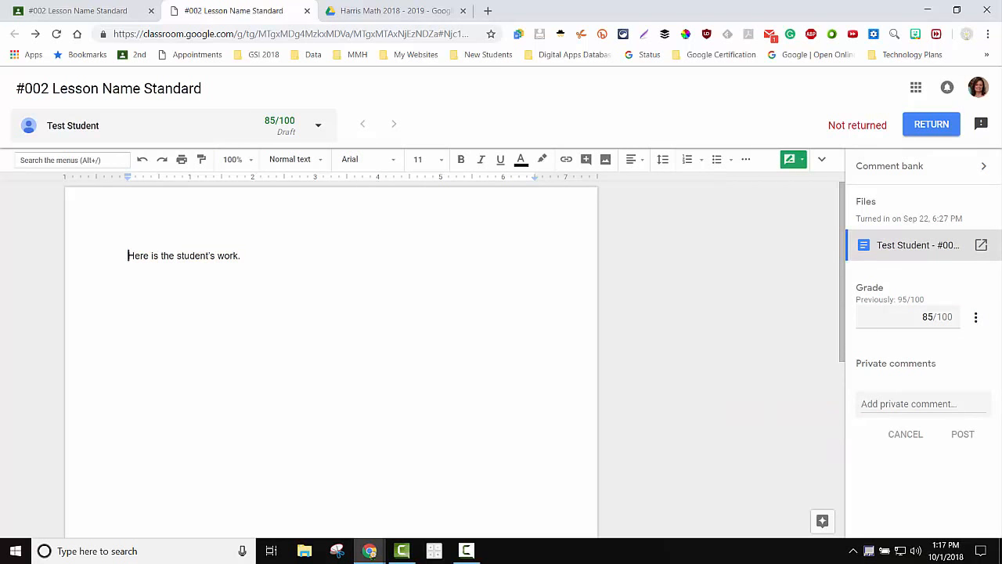
drag(177, 255, 238, 256)
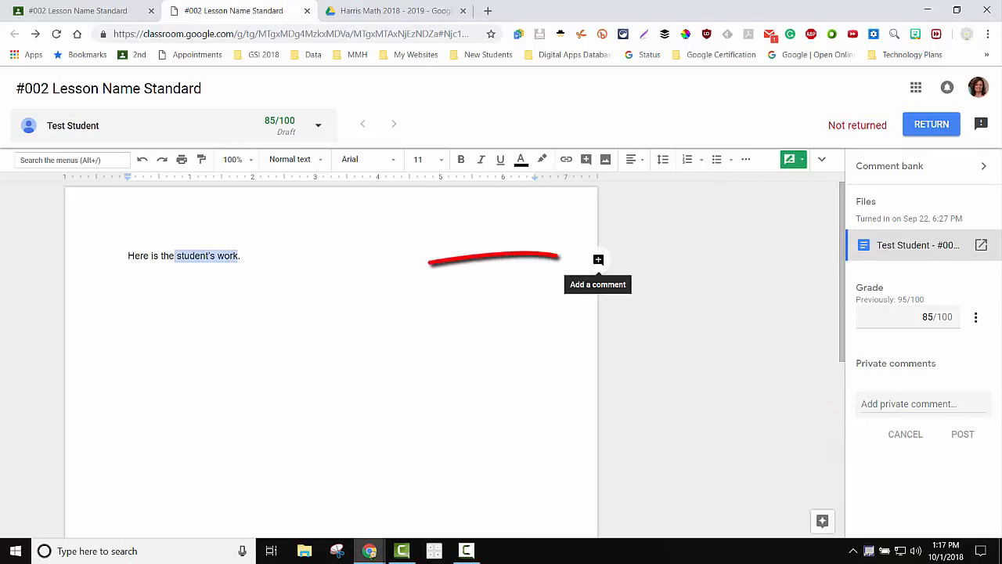
click(598, 259)
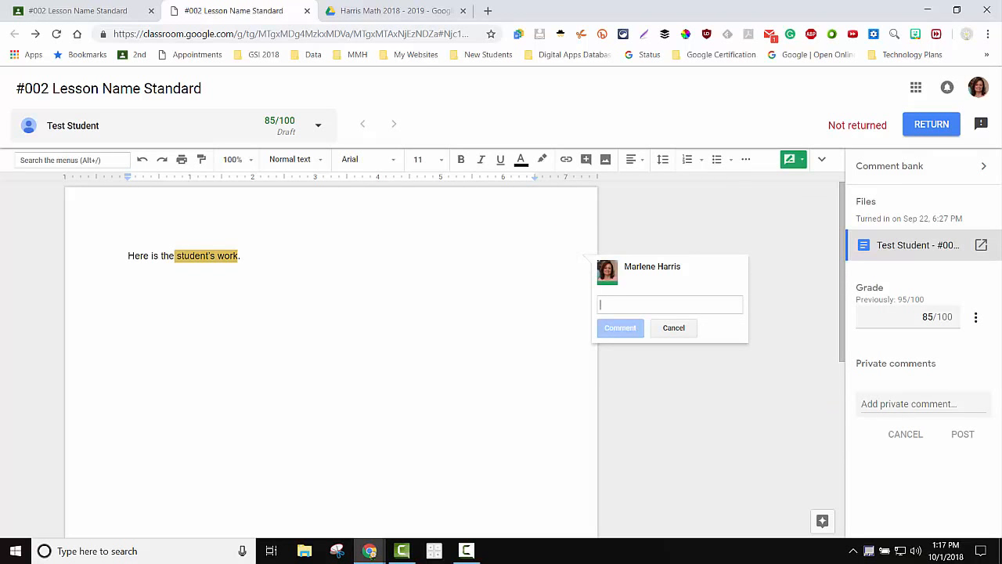
Insert 'Here is my second comment' from the comment bank and post it.
text(#)
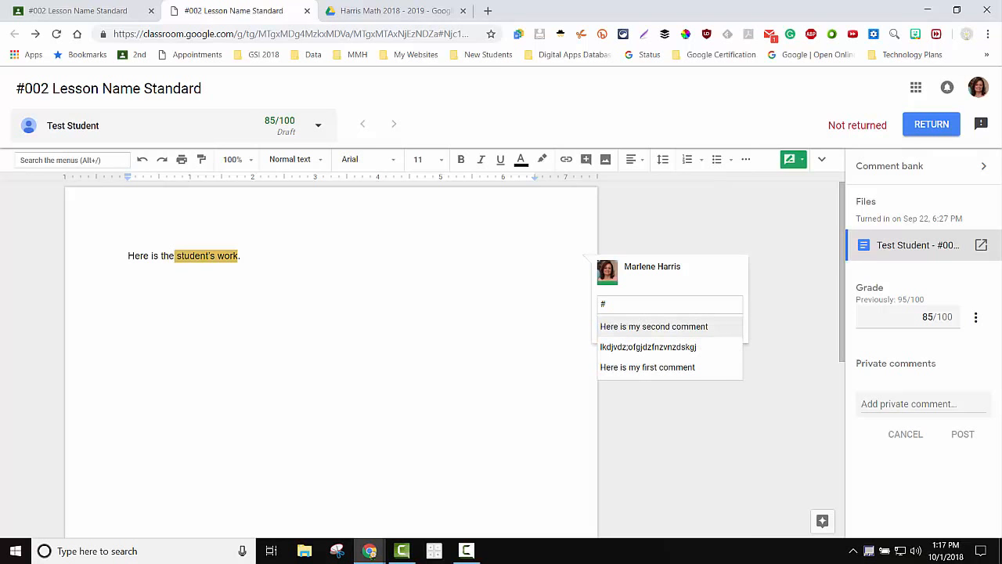
key(Down)
key(Down)
key(Up)
key(Up)
key(Return)
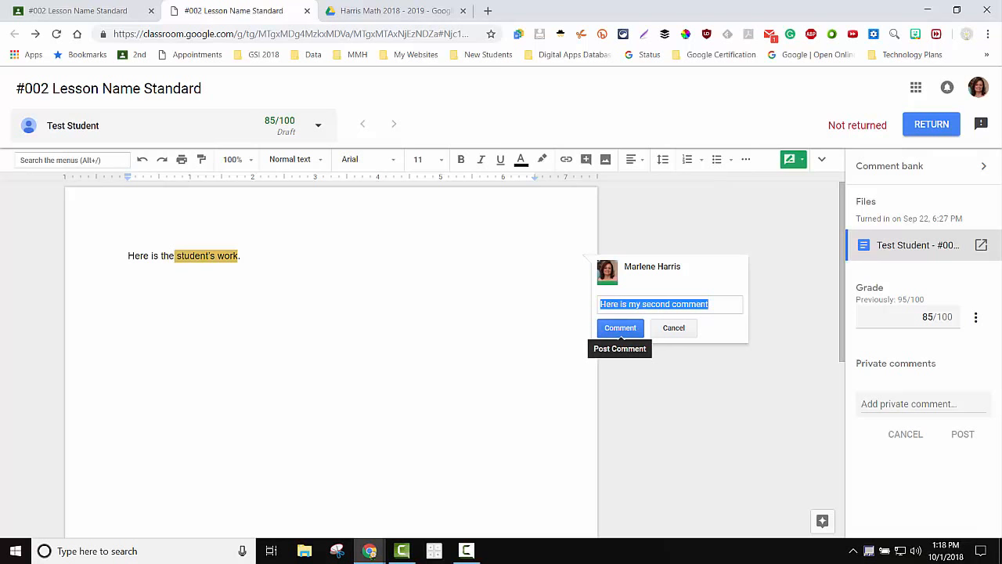
click(620, 328)
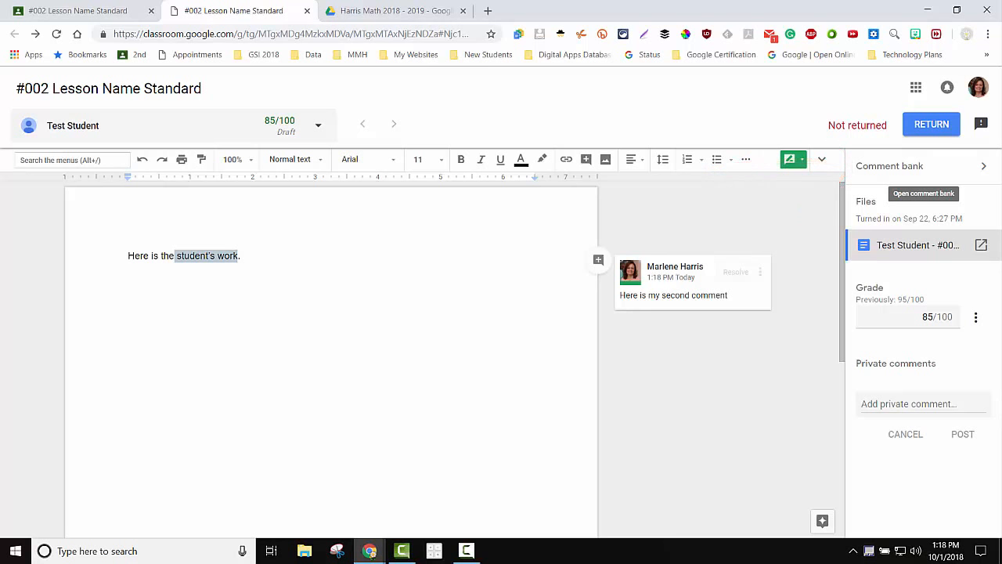
Add two comment-bank entries, the pasted "here's a new comment" and "another", and save them.
click(924, 168)
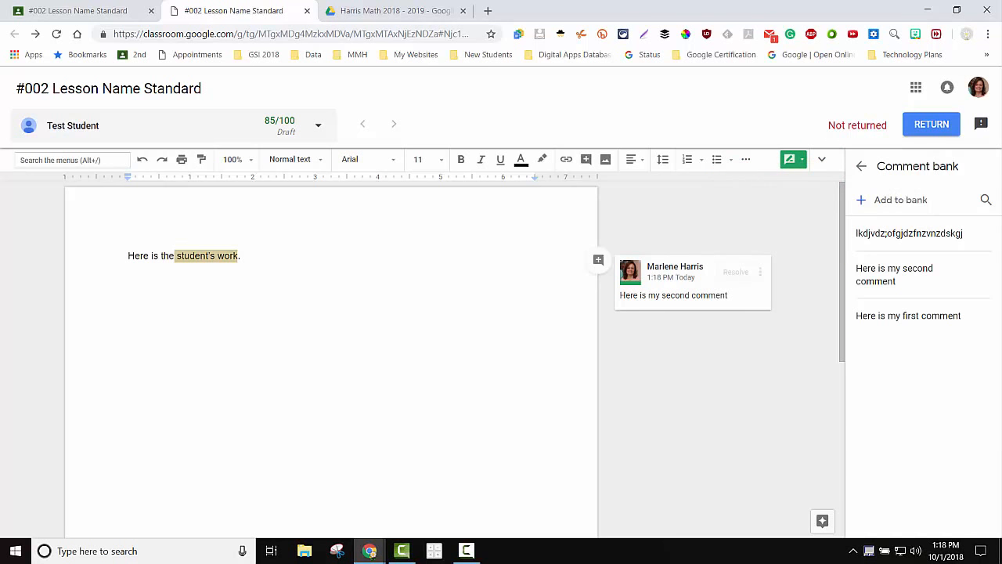
click(899, 200)
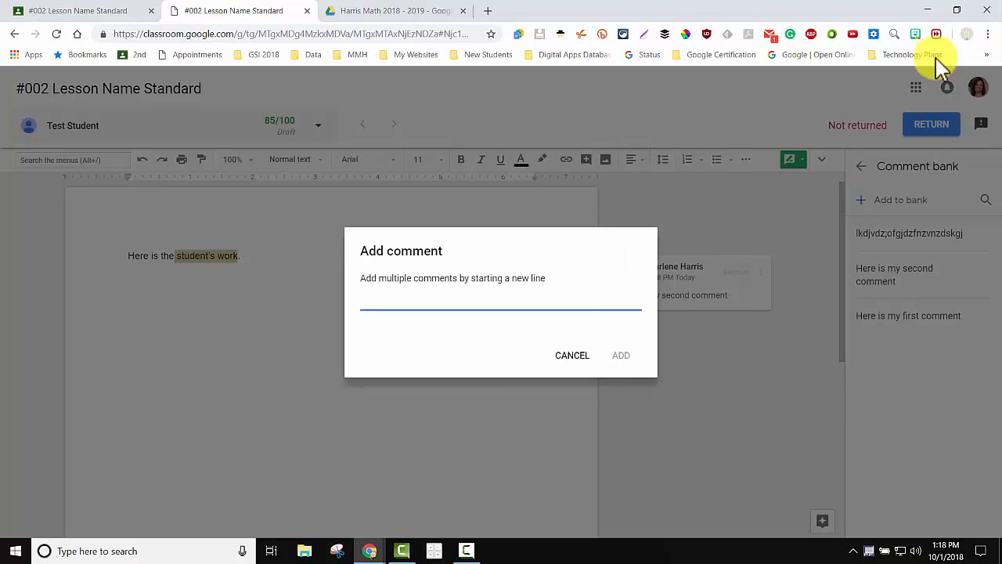
text(here's a new comment)
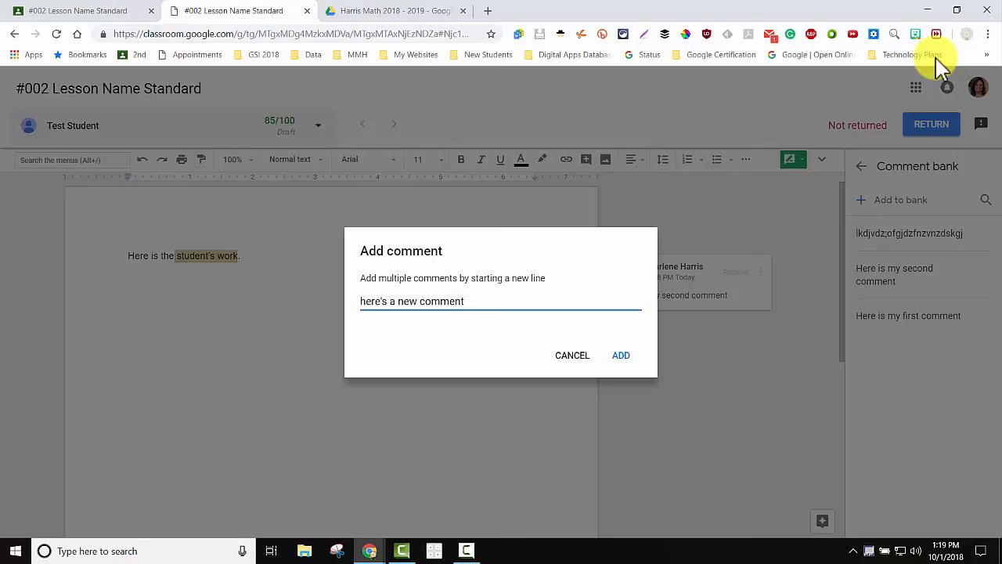
key(Return)
text(another)
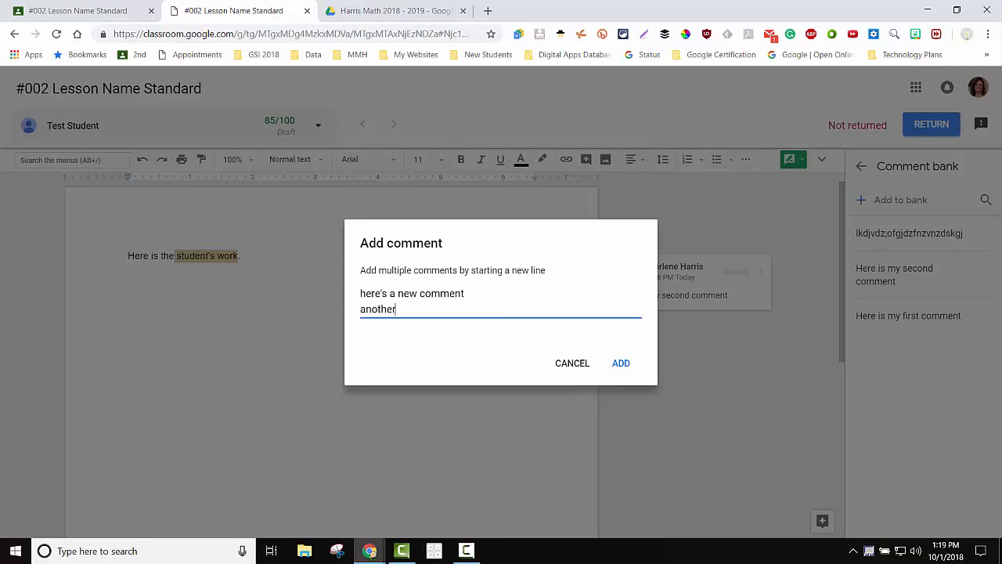
click(620, 362)
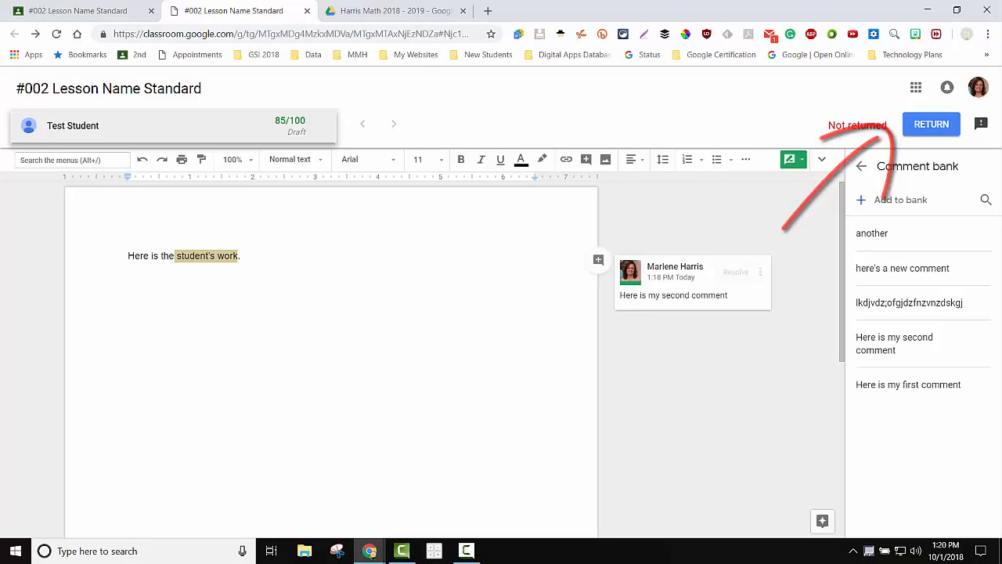
On the assignment's Student Work page, tick All students to select everyone's graded work.
click(78, 10)
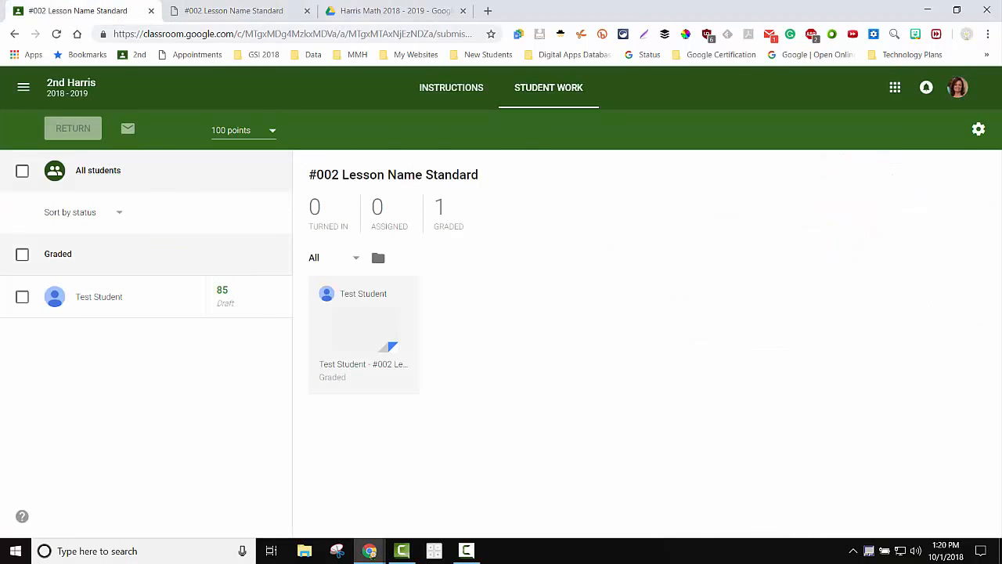
click(22, 253)
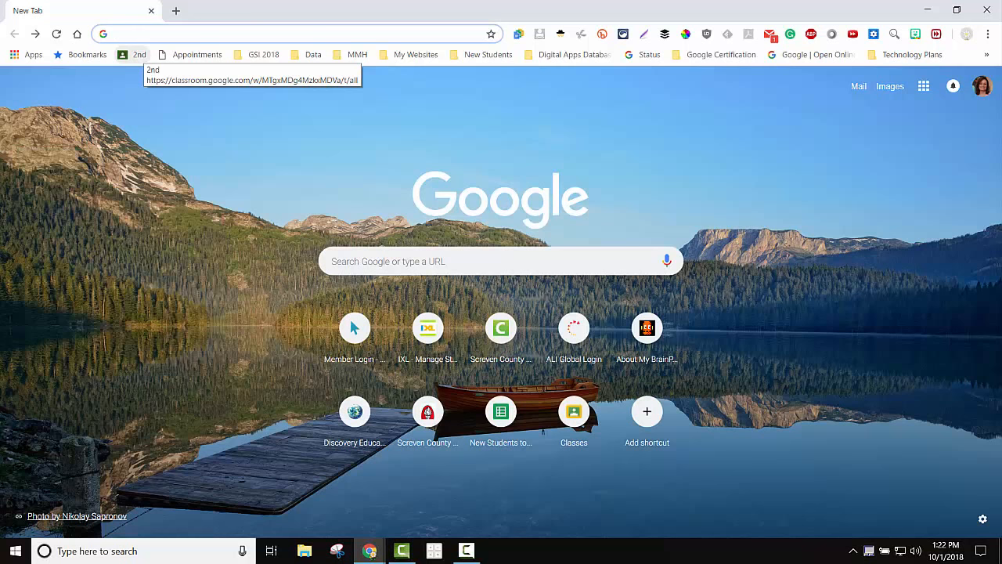
Load the 2nd bookmark, then open the 2nd Harris Classwork page in a new tab.
click(137, 55)
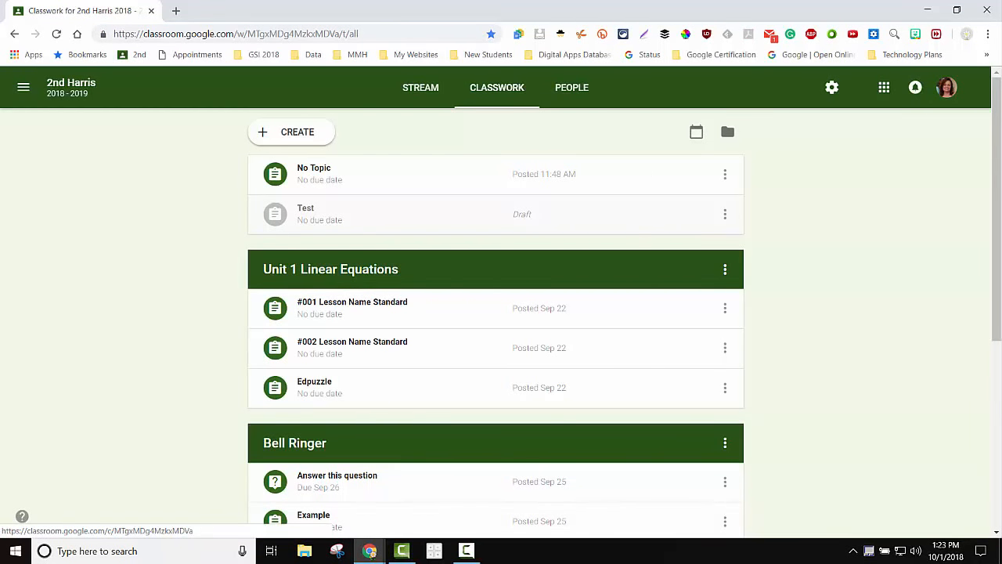
key(ctrl+t)
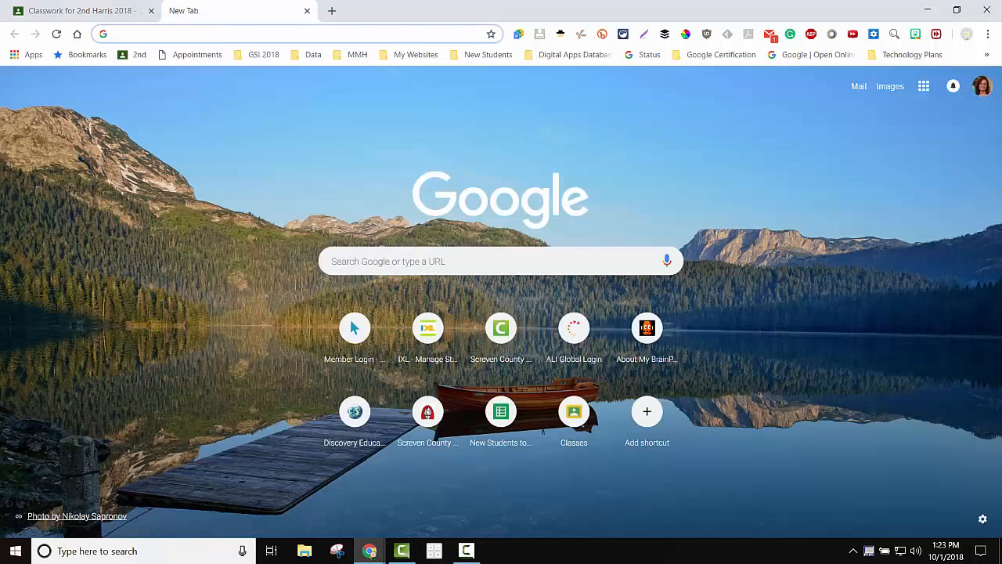
click(923, 86)
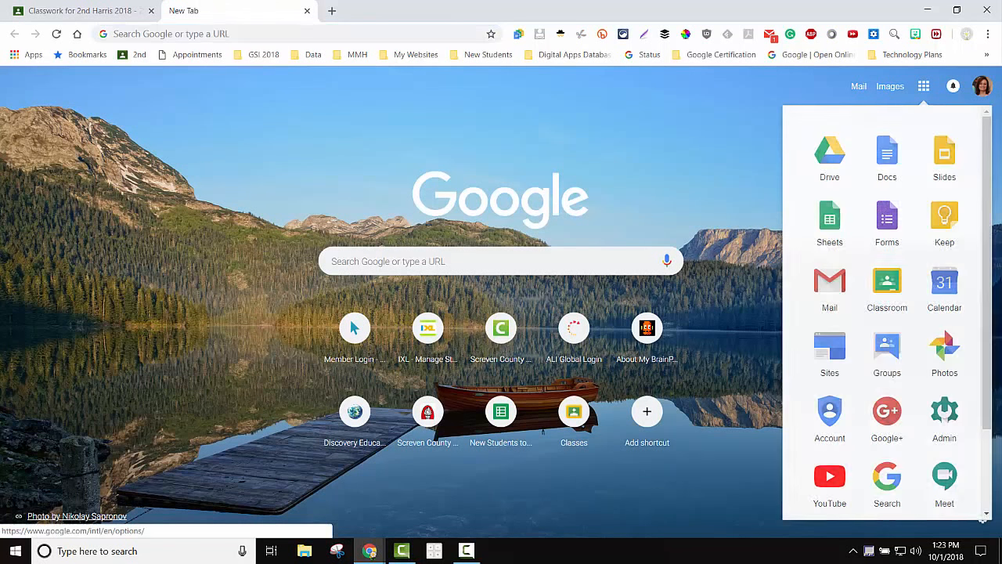
click(887, 290)
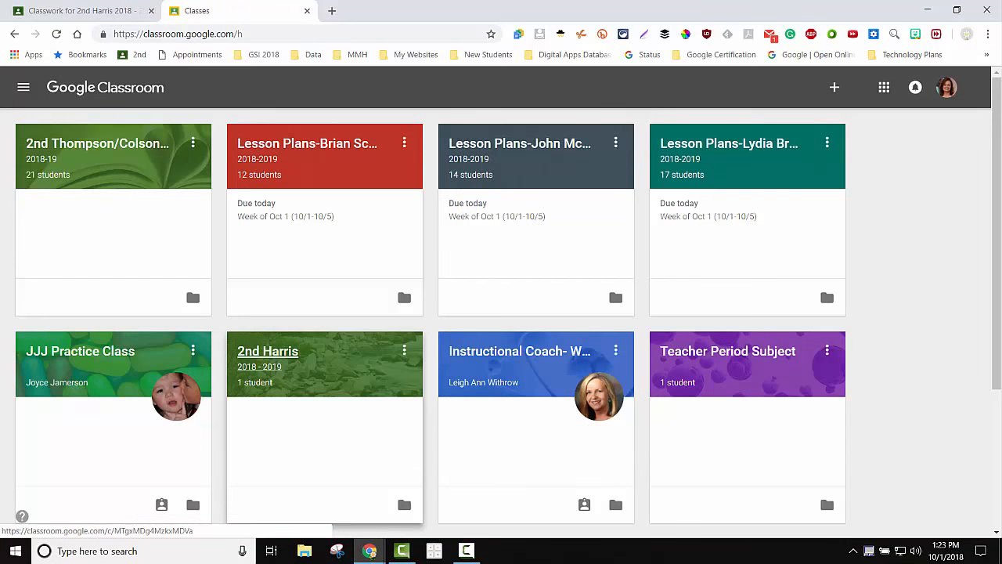
click(266, 356)
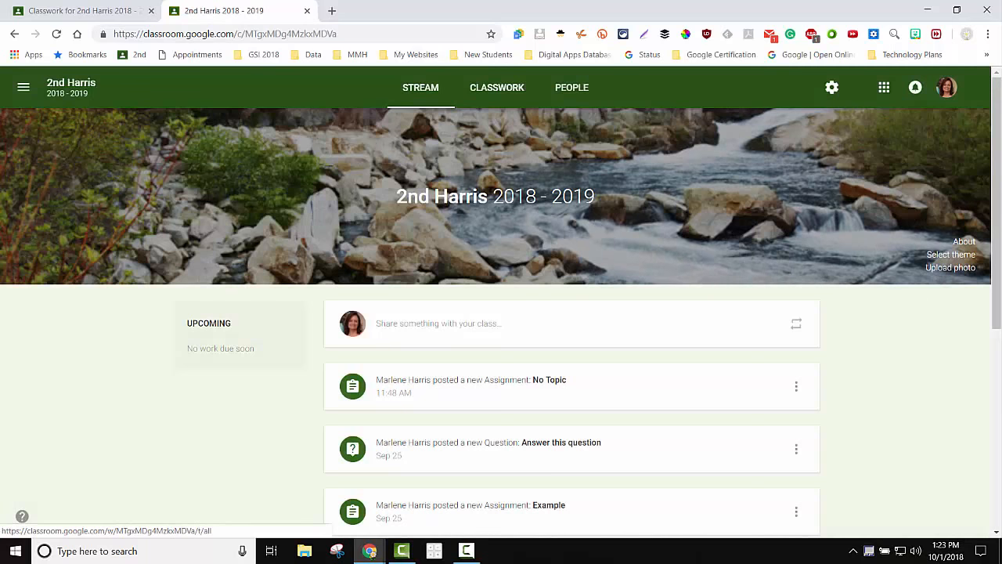
click(496, 86)
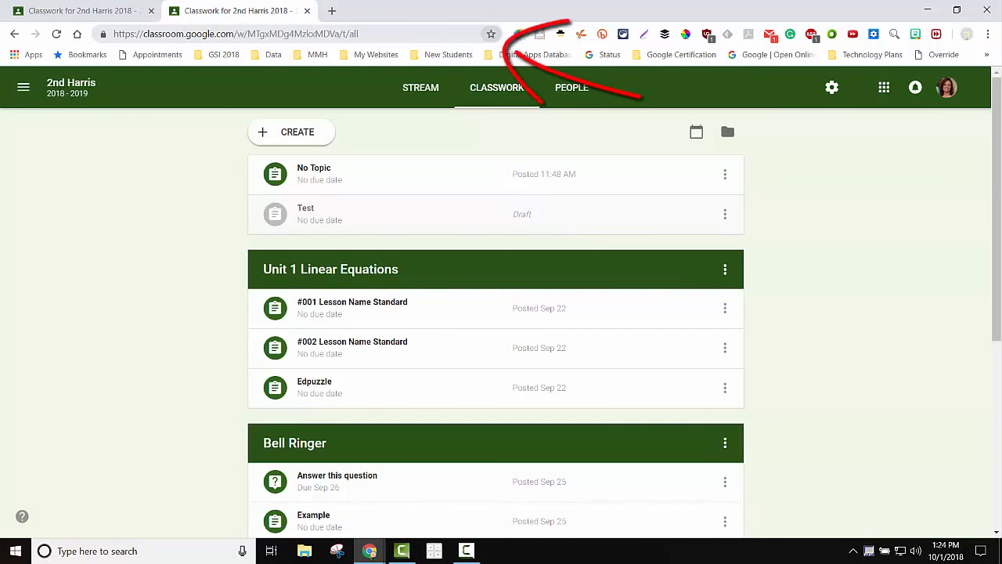
Save the Classwork page as a bookmark named "2nd" in the Bookmarks bar folder.
click(490, 34)
text(2nd)
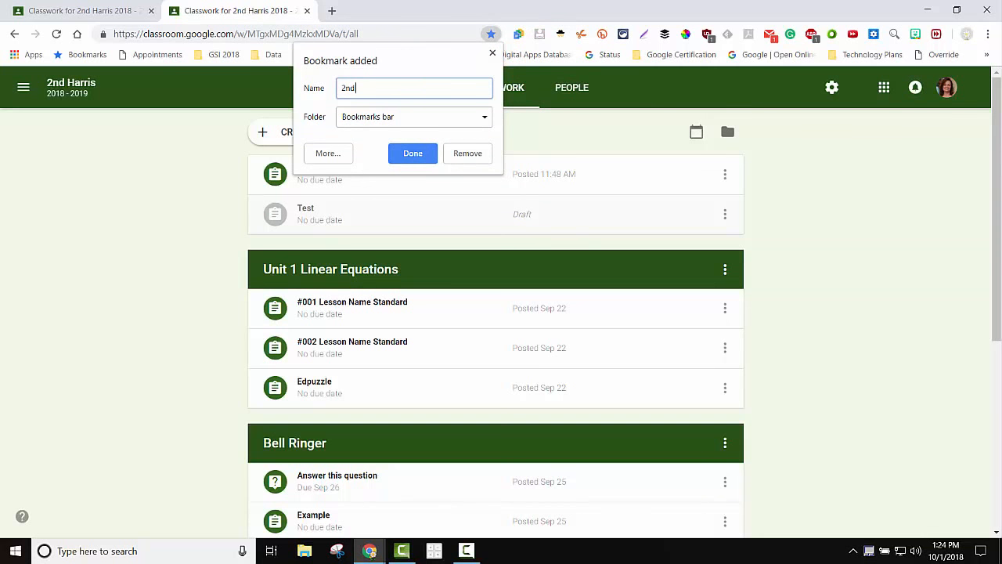
click(414, 117)
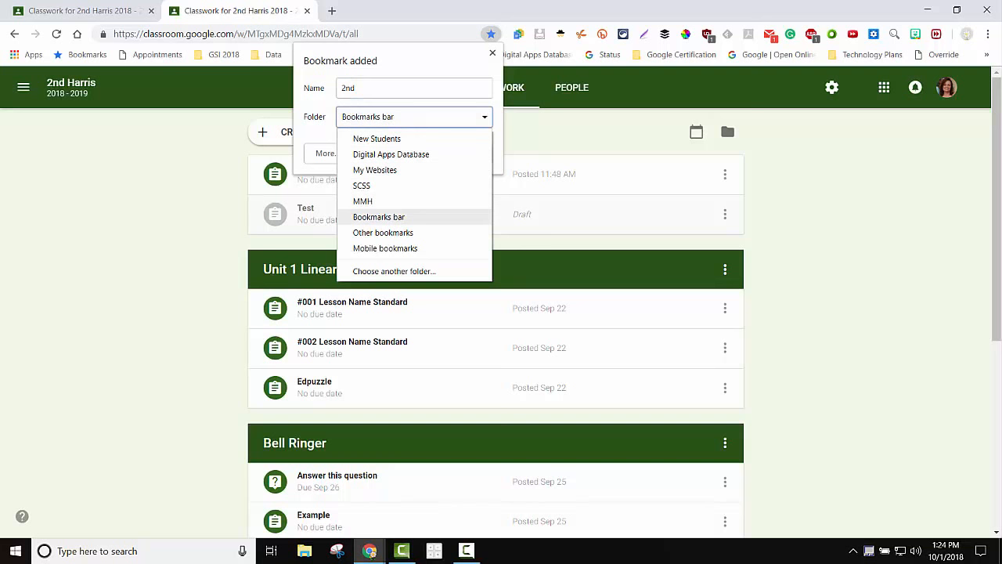
click(379, 216)
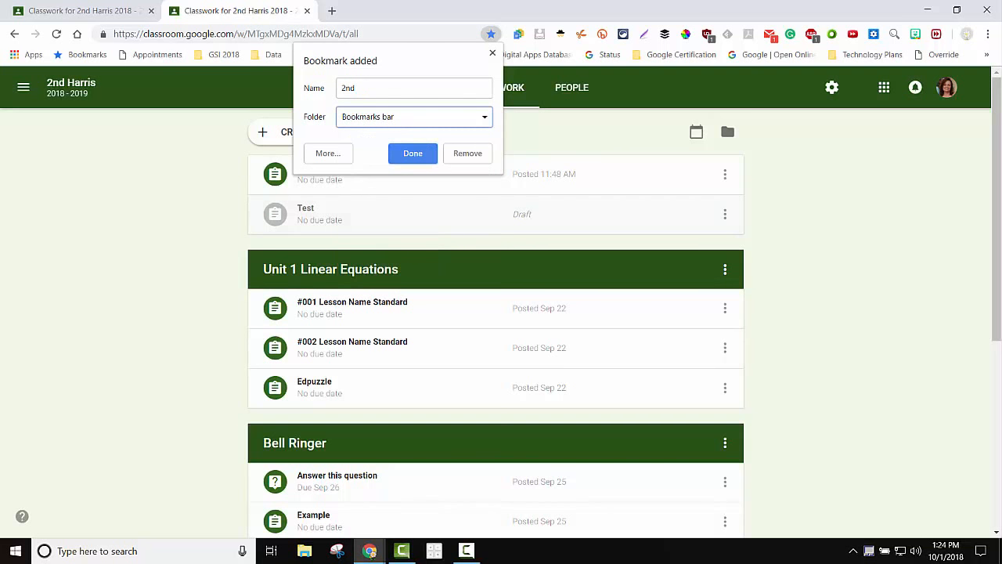
click(413, 152)
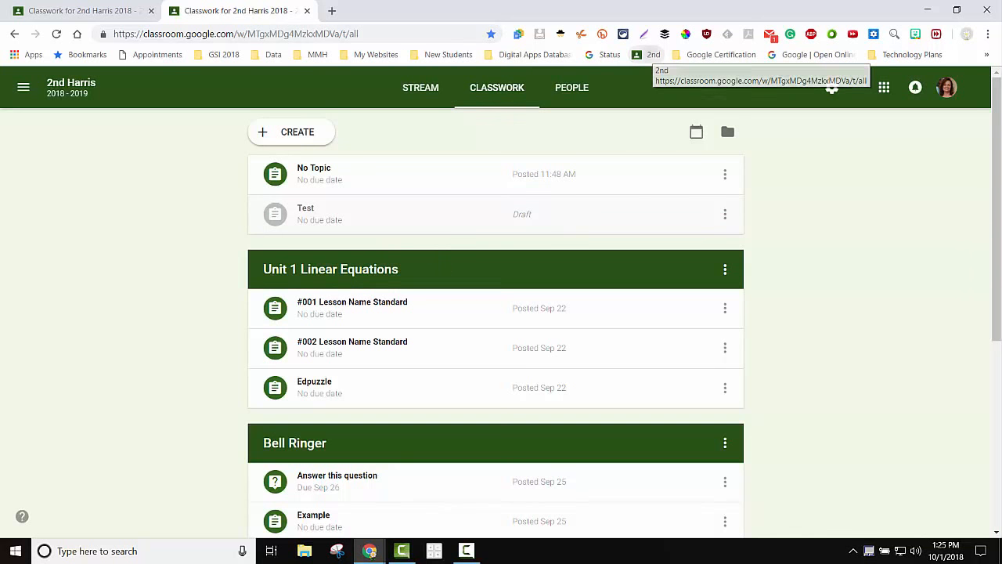
Drag the "2nd" bookmark left along the bookmarks bar to sit near My Websites.
mouse_move(653, 55)
mouse_down()
mouse_move(501, 37)
mouse_move(184, 56)
mouse_move(192, 57)
mouse_up()
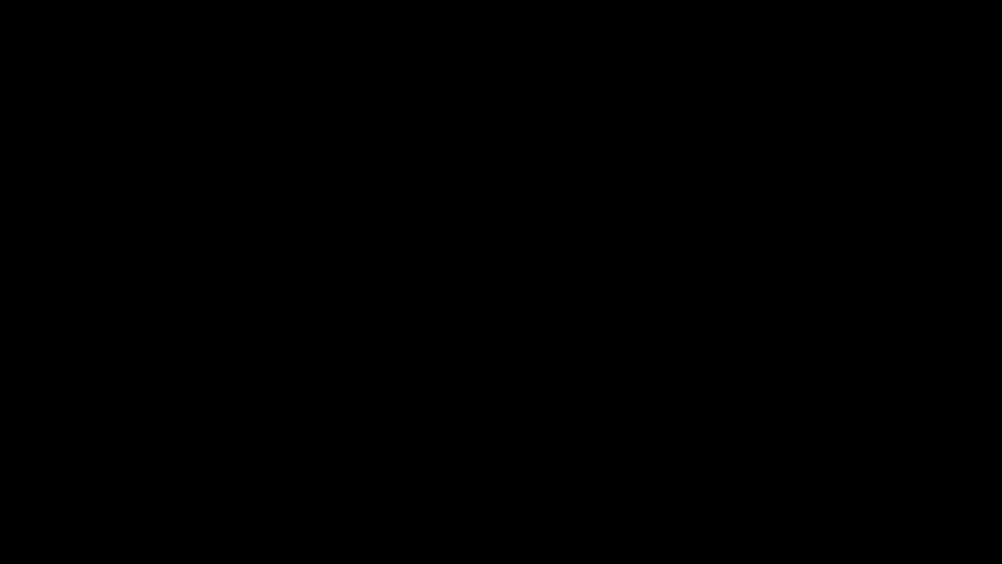